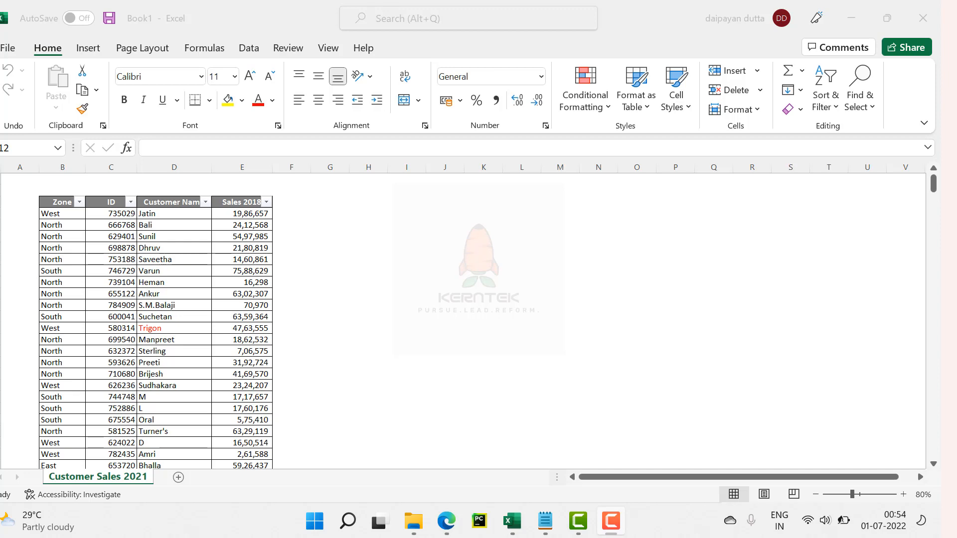
Examine the customer sales records, the Zone filter's options, and the ID, Customer Name and Sales 2018 columns.
scroll(464, 319, down, 4)
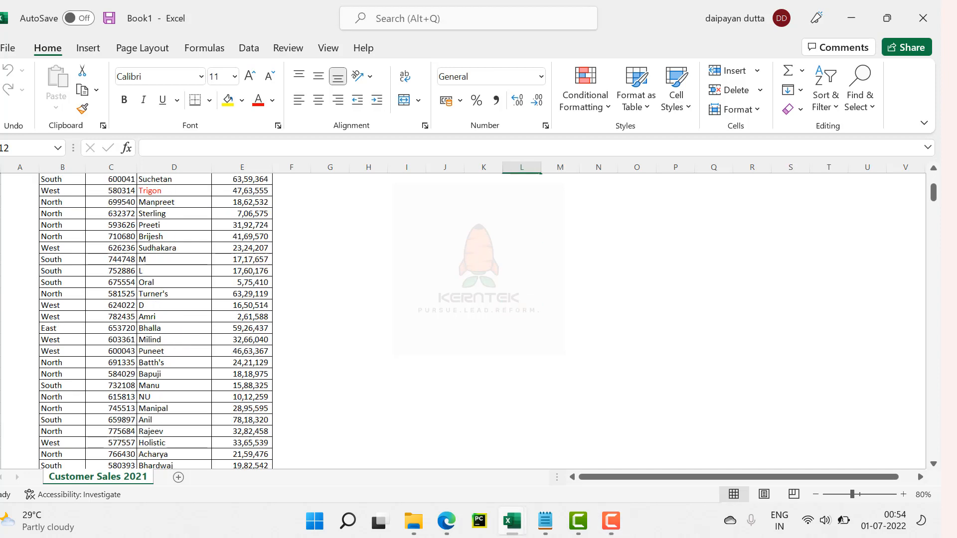
scroll(463, 319, up, 4)
scroll(463, 319, down, 3)
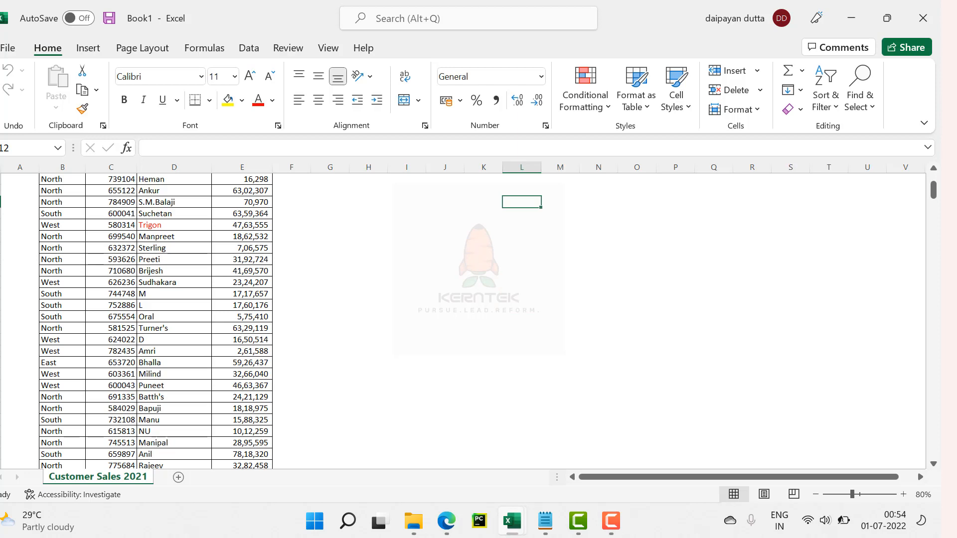
scroll(463, 319, down, 1)
scroll(463, 319, up, 4)
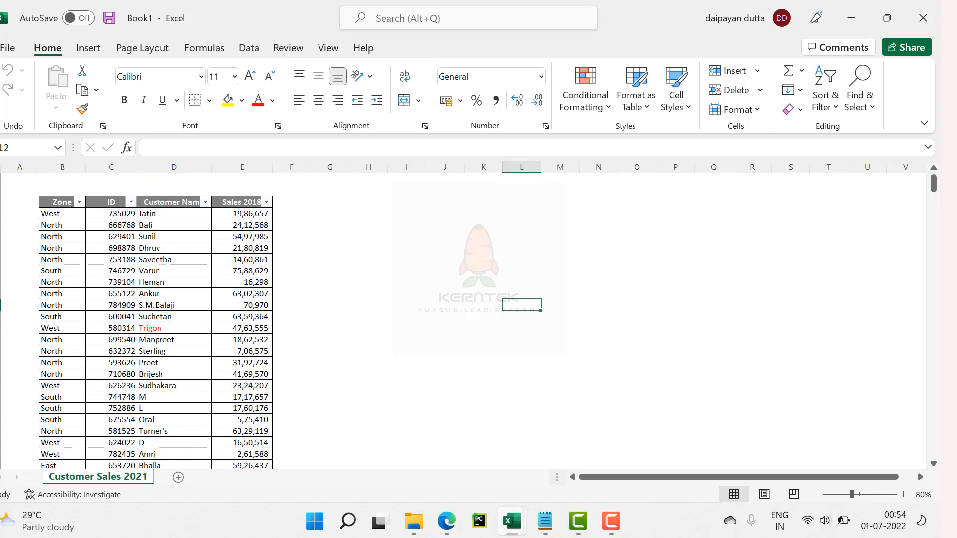
click(79, 201)
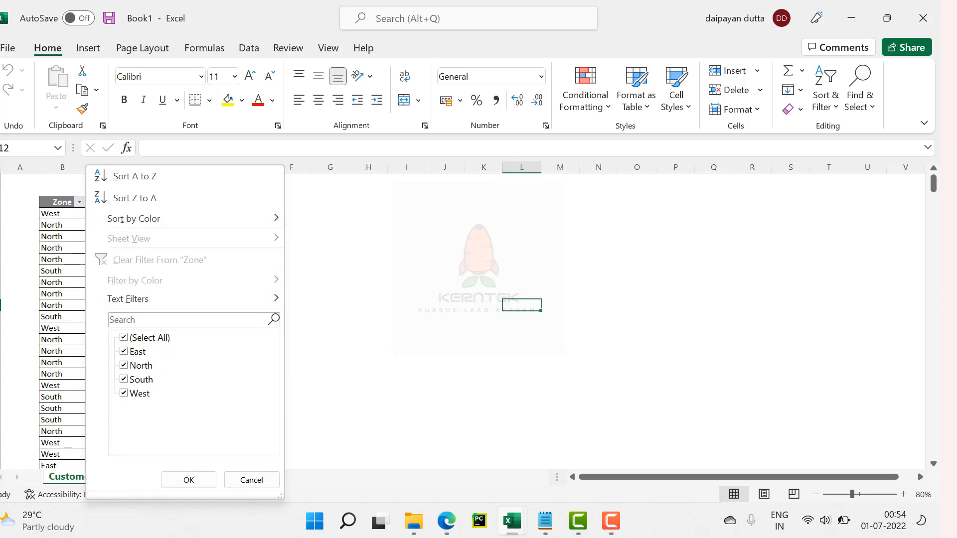
click(188, 480)
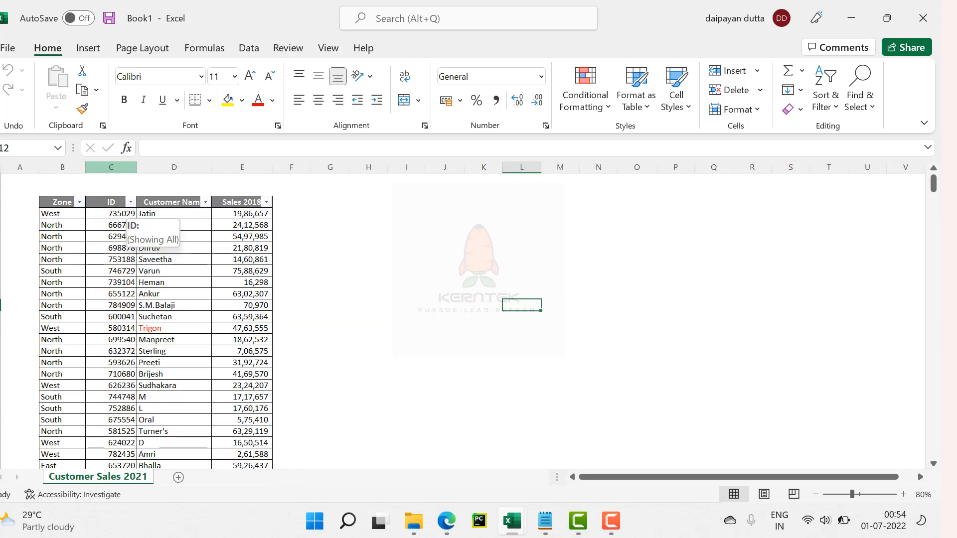
click(111, 167)
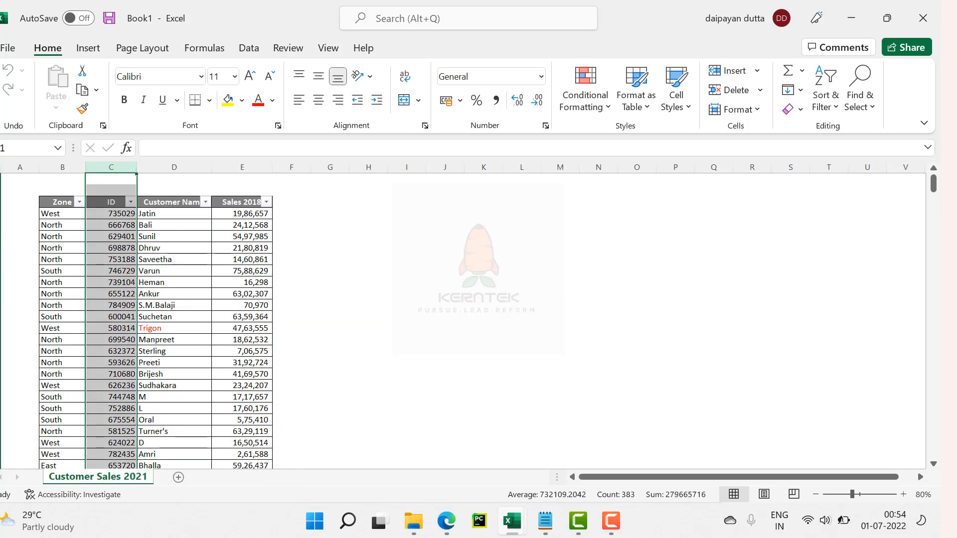
click(174, 224)
click(174, 168)
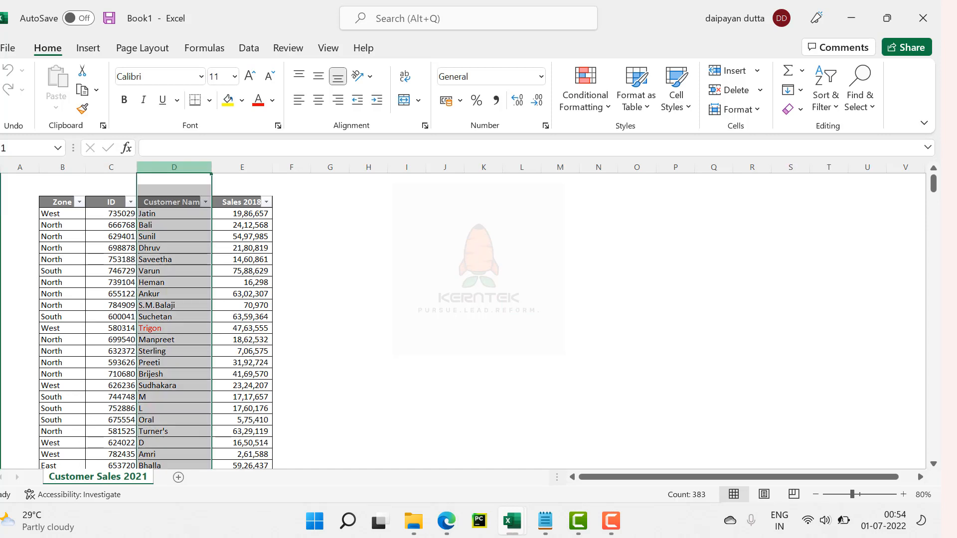
click(243, 260)
click(242, 202)
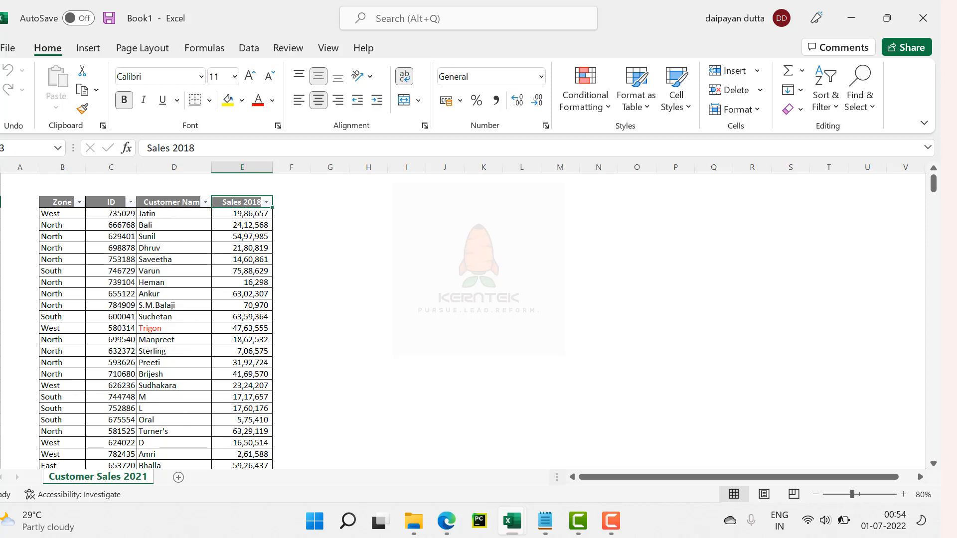
click(59, 202)
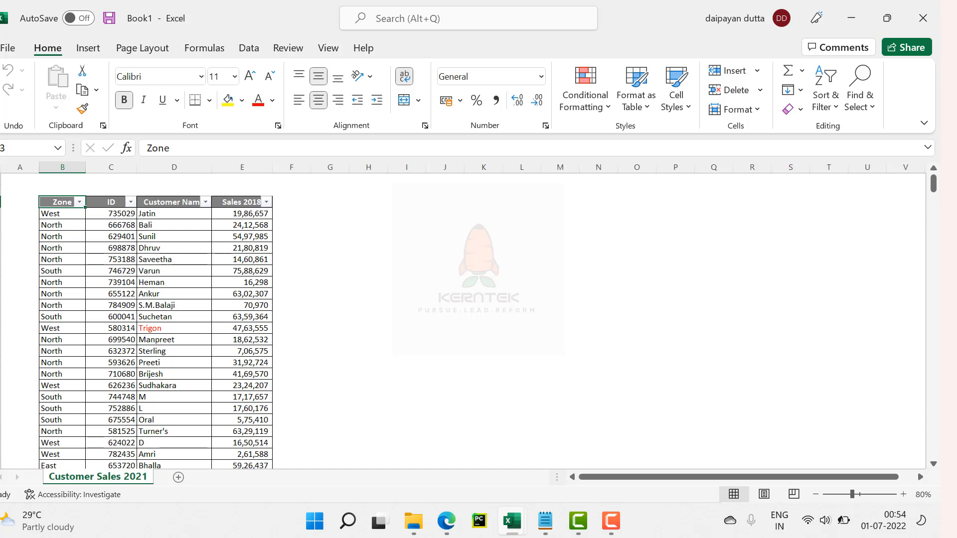
click(174, 248)
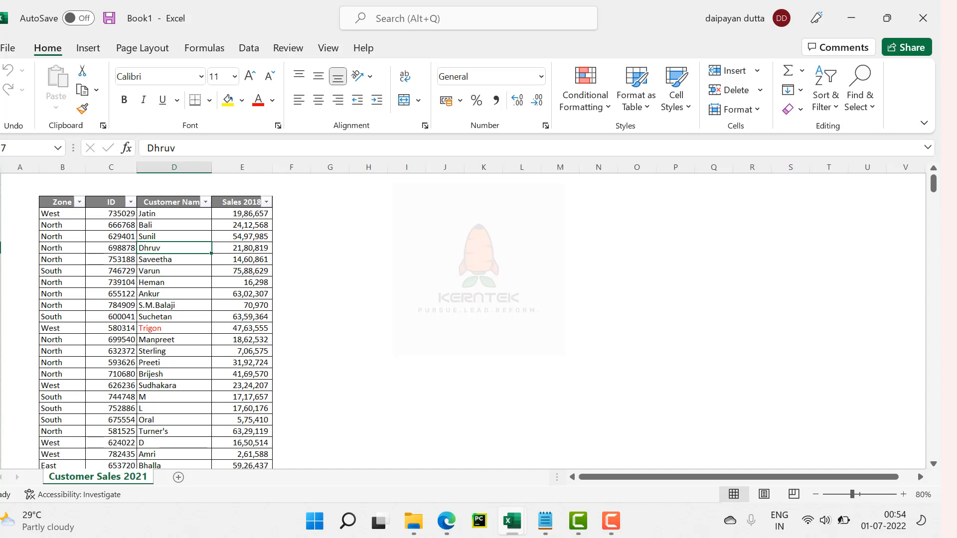
Create a PivotTable from the whole customer sales table, range B3:E385, on a new worksheet.
click(59, 203)
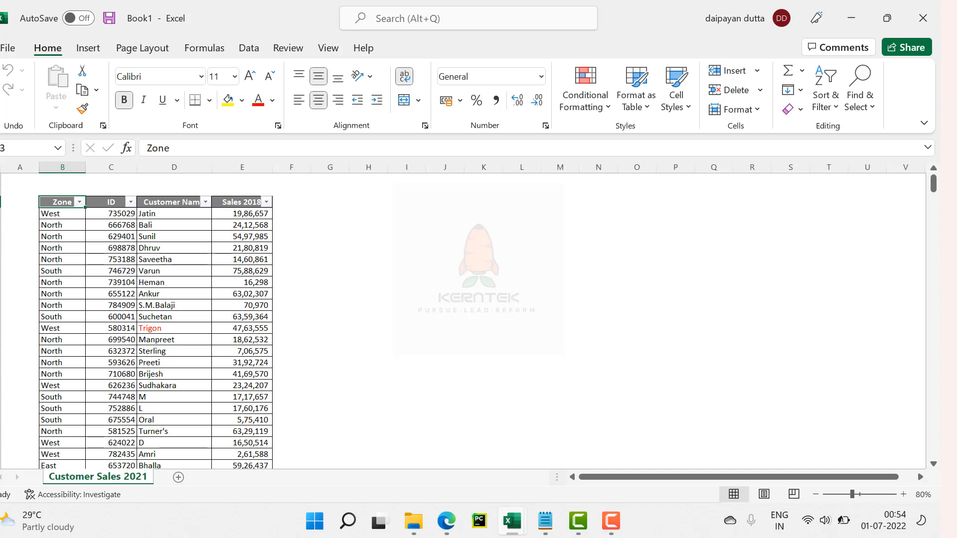
key(ctrl+shift+End)
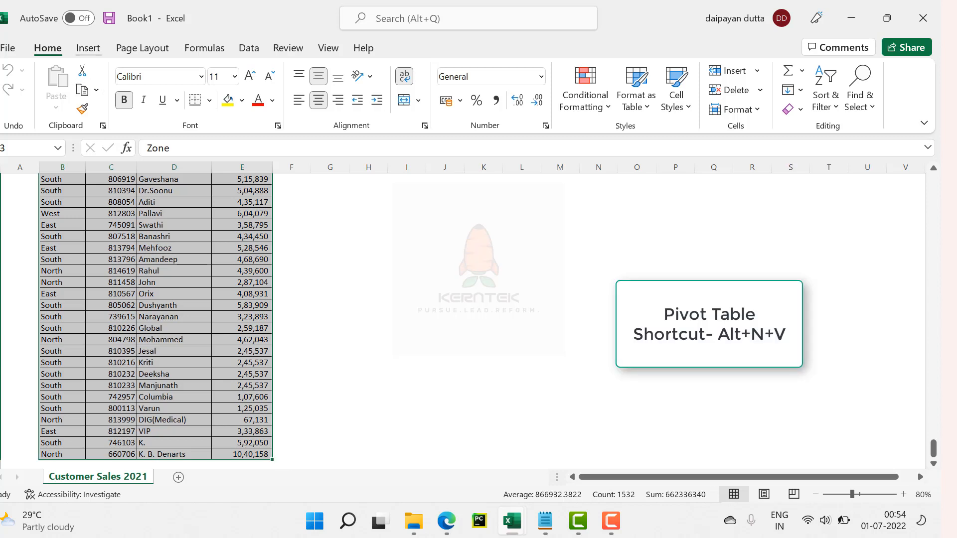
key(alt+n)
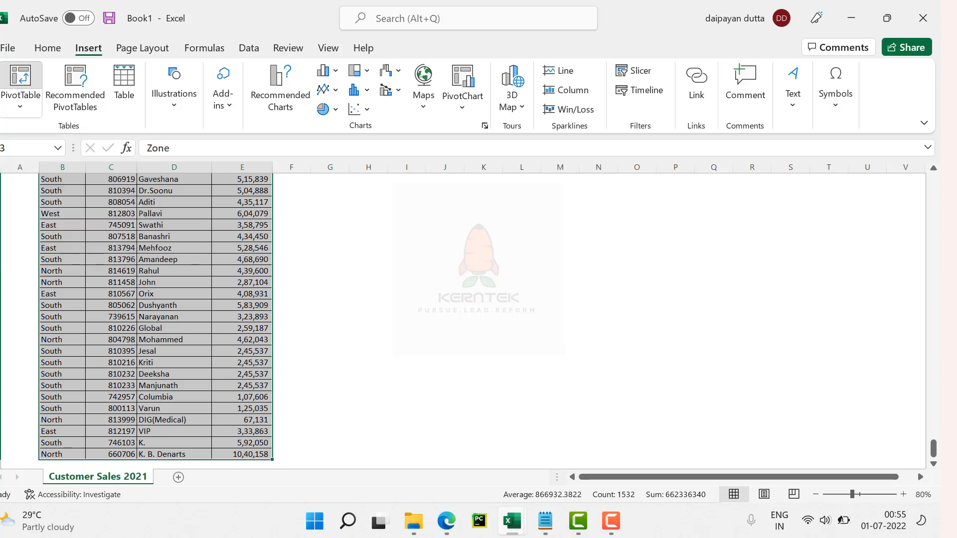
click(20, 82)
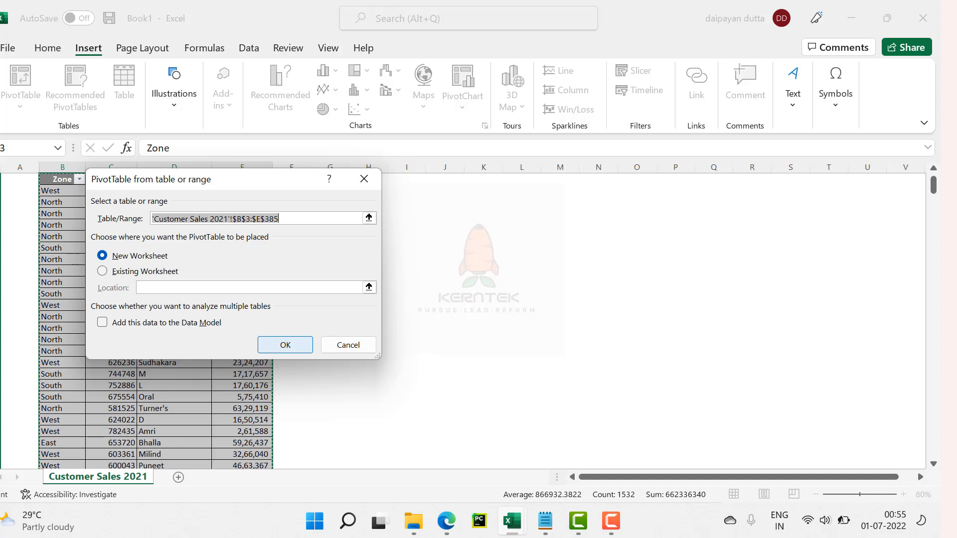
key(Return)
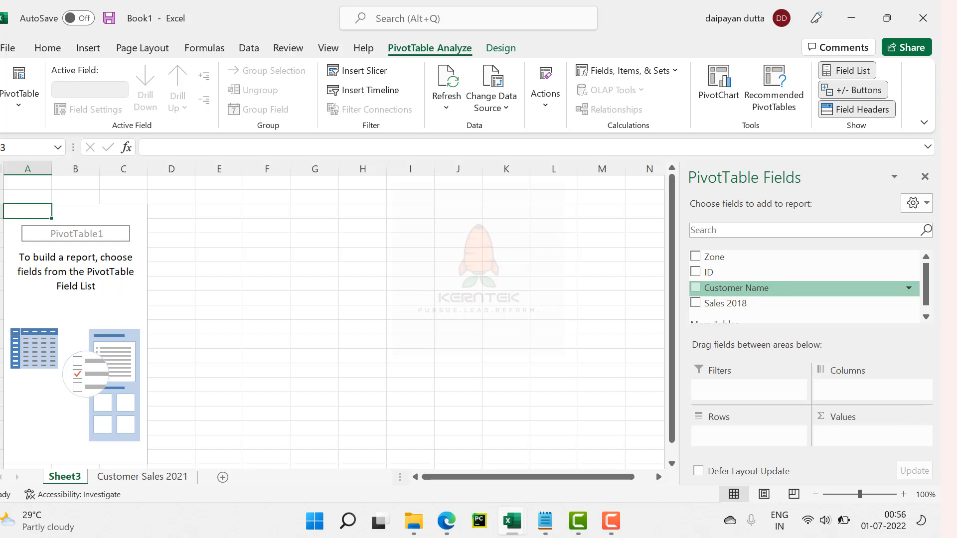
Lay out the PivotTable with Customer Name as the filter, Zone as rows and the sum of Sales 2018 as values.
scroll(804, 286, down, 1)
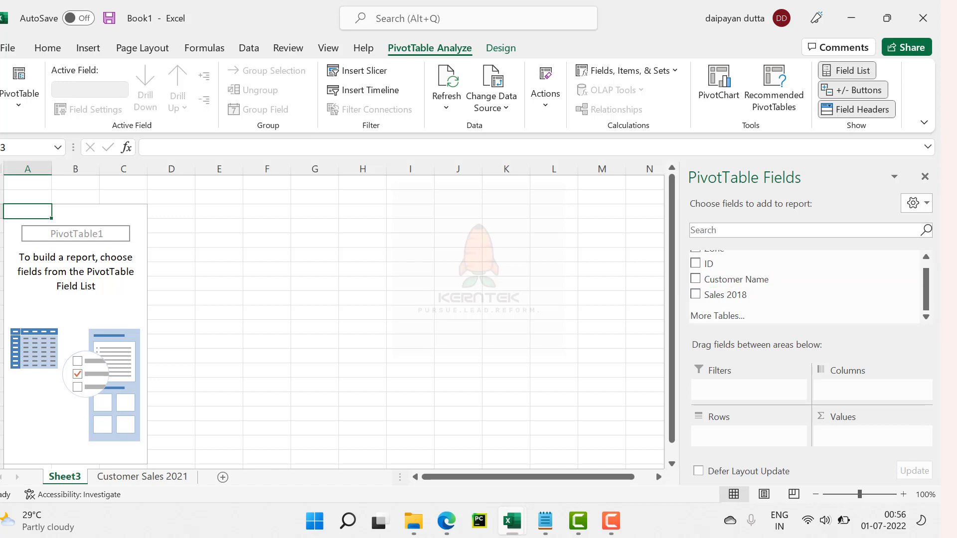
drag(736, 279, 748, 389)
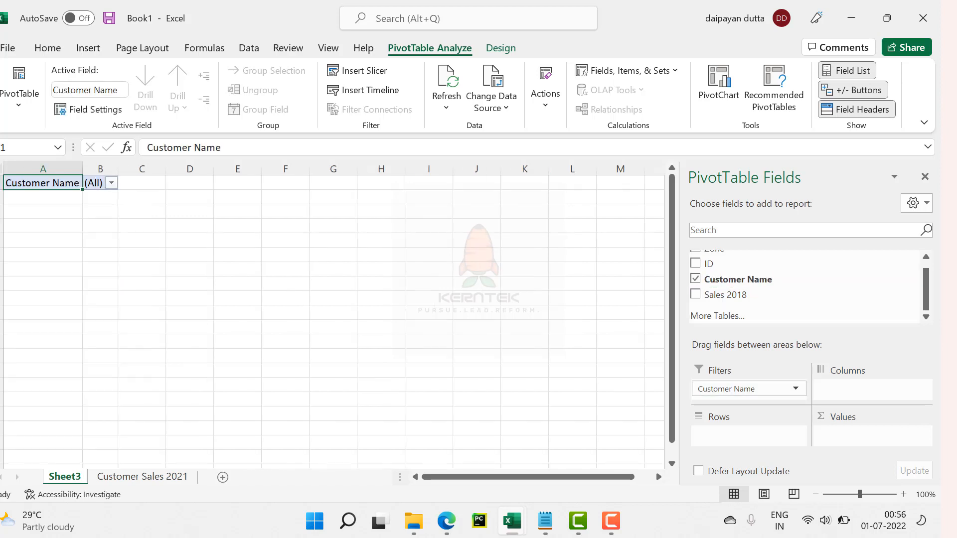
scroll(804, 286, up, 1)
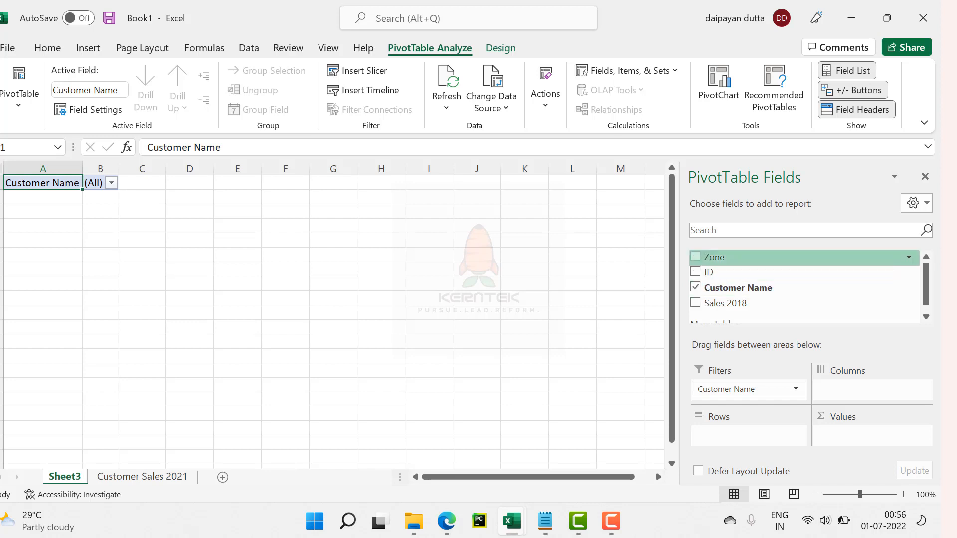
drag(714, 258, 743, 434)
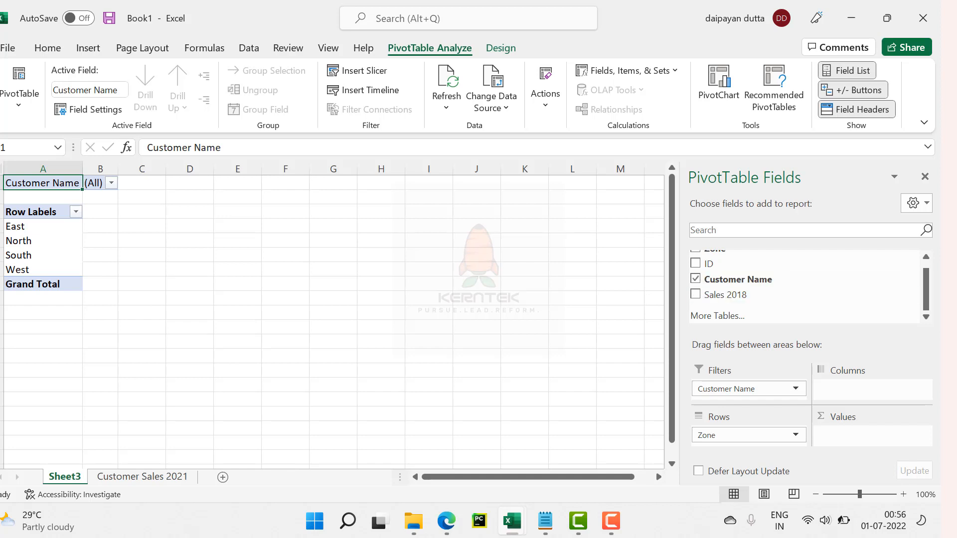
drag(725, 294, 870, 435)
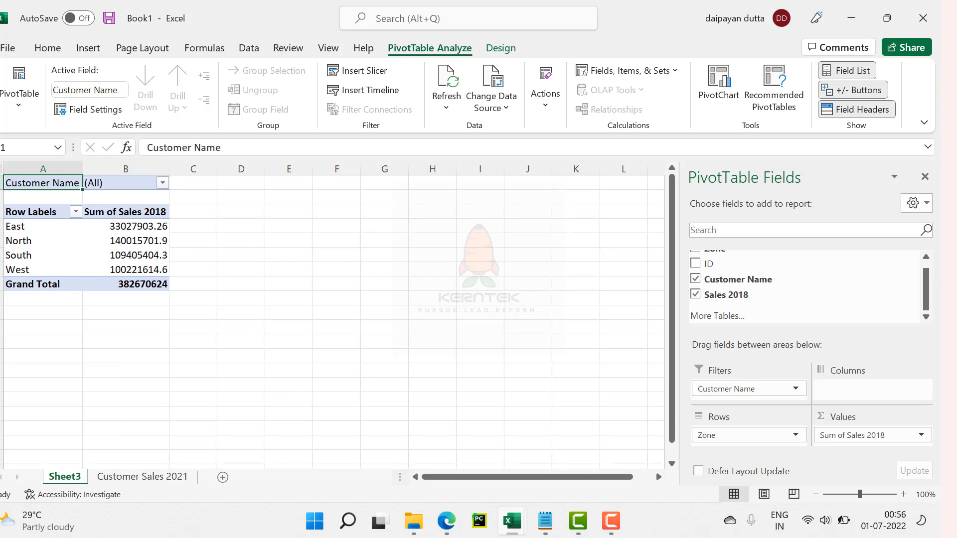
Format the PivotTable's sales figures, including the grand total, in comma style with no decimal places.
drag(30, 227, 150, 284)
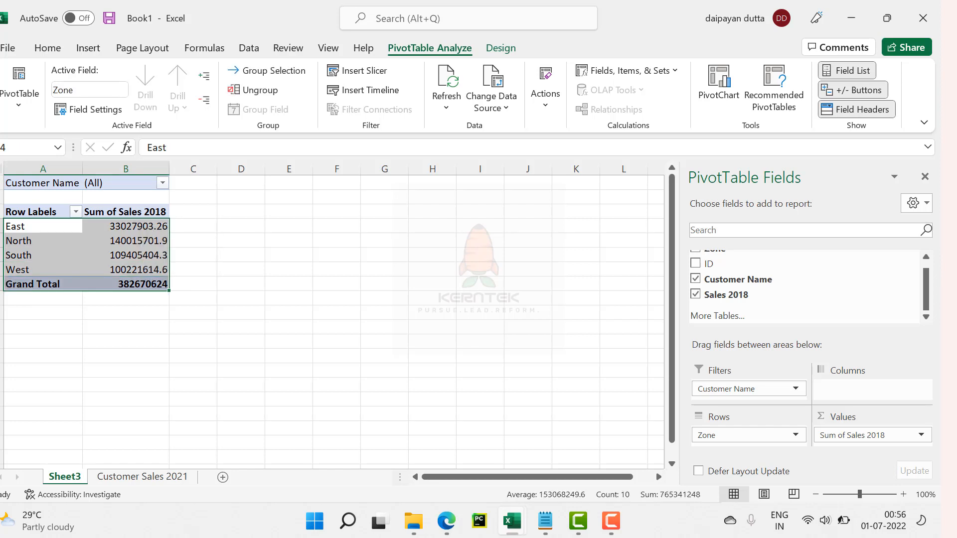
drag(142, 226, 142, 285)
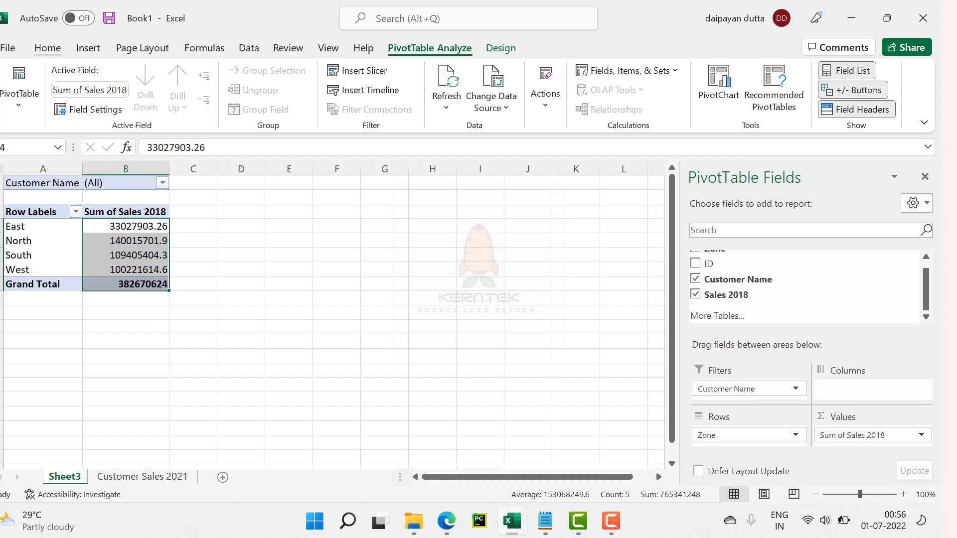
click(47, 48)
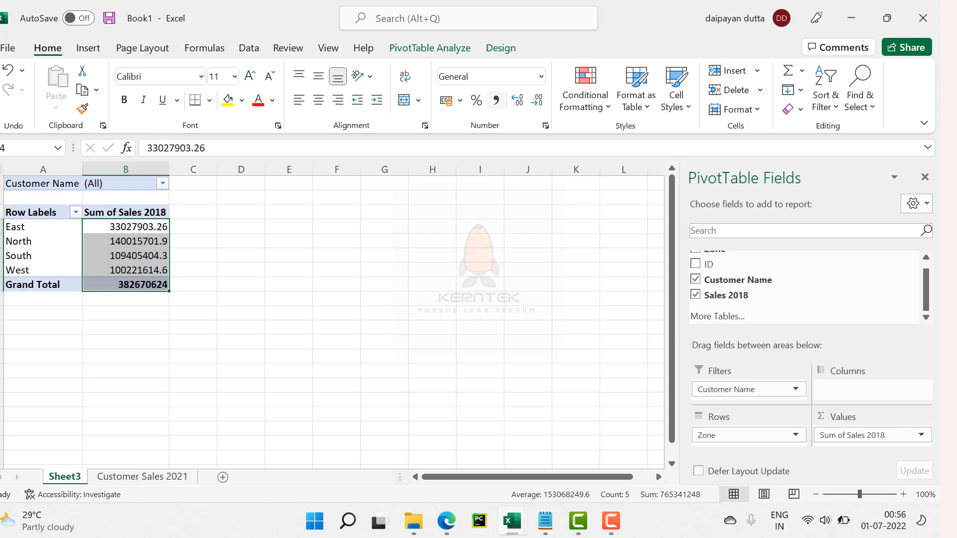
click(496, 100)
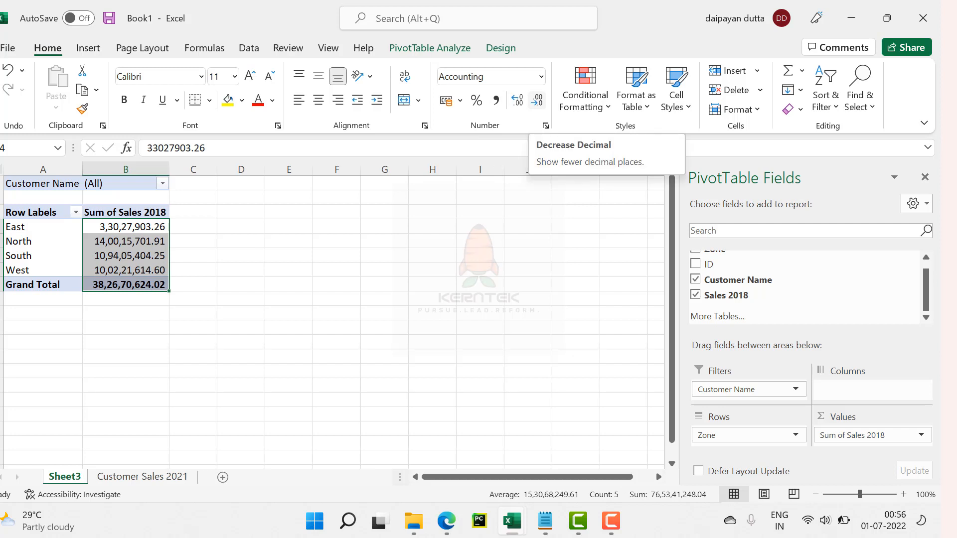
click(537, 100)
click(536, 100)
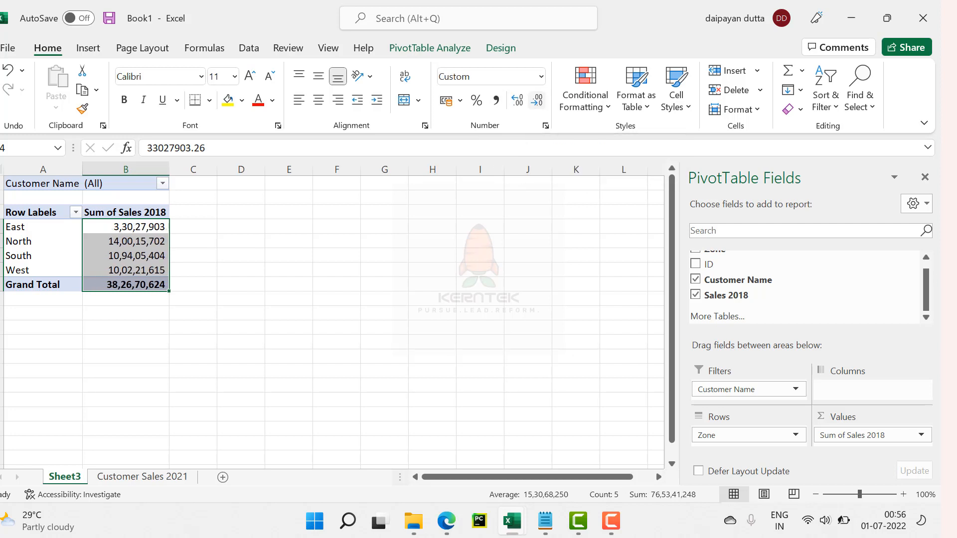
click(193, 285)
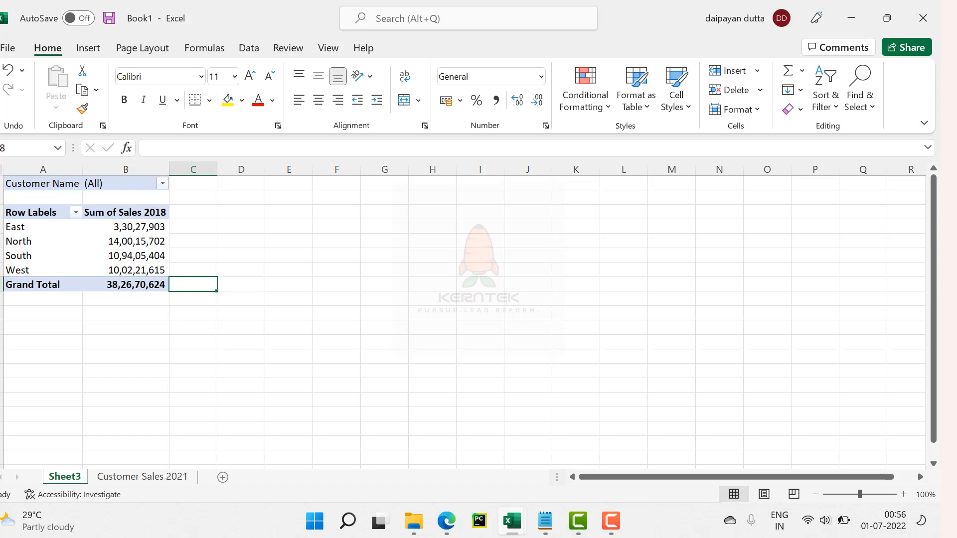
Filter the PivotTable by Customer Name to only the first two customers in the list, allowing multiple items.
drag(132, 227, 131, 271)
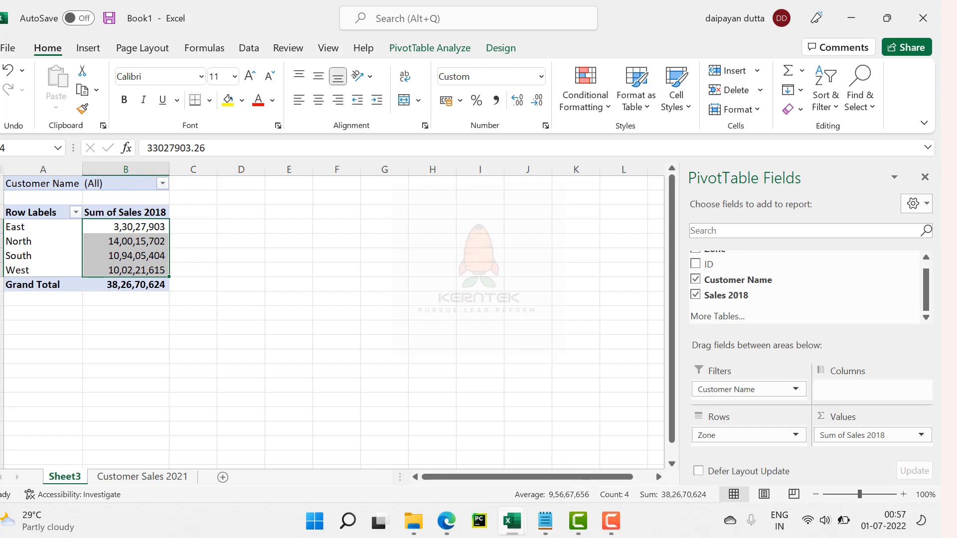
click(162, 183)
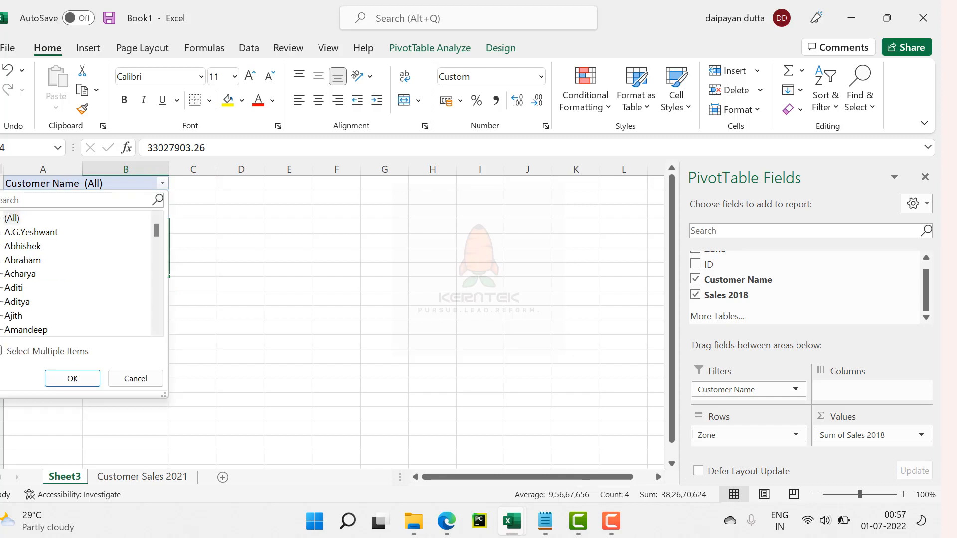
click(1, 351)
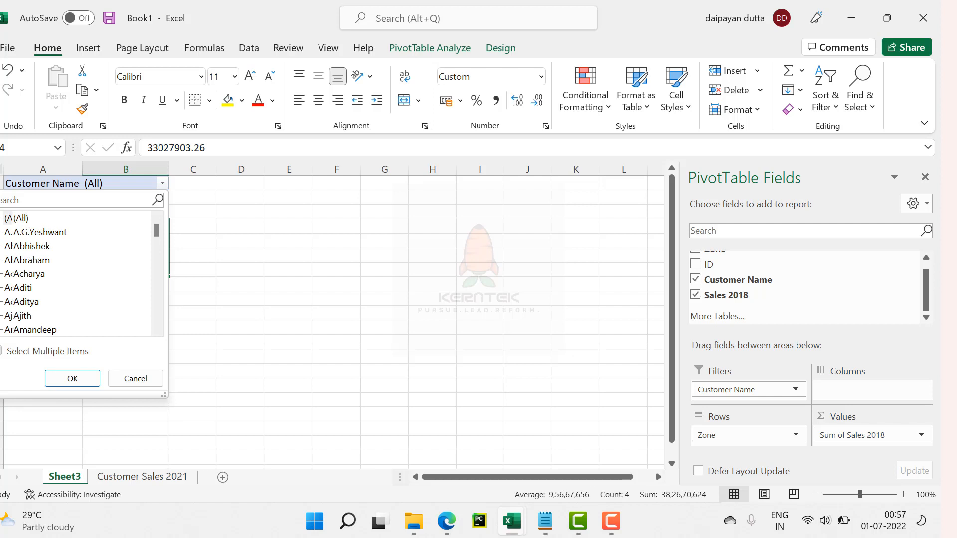
click(7, 217)
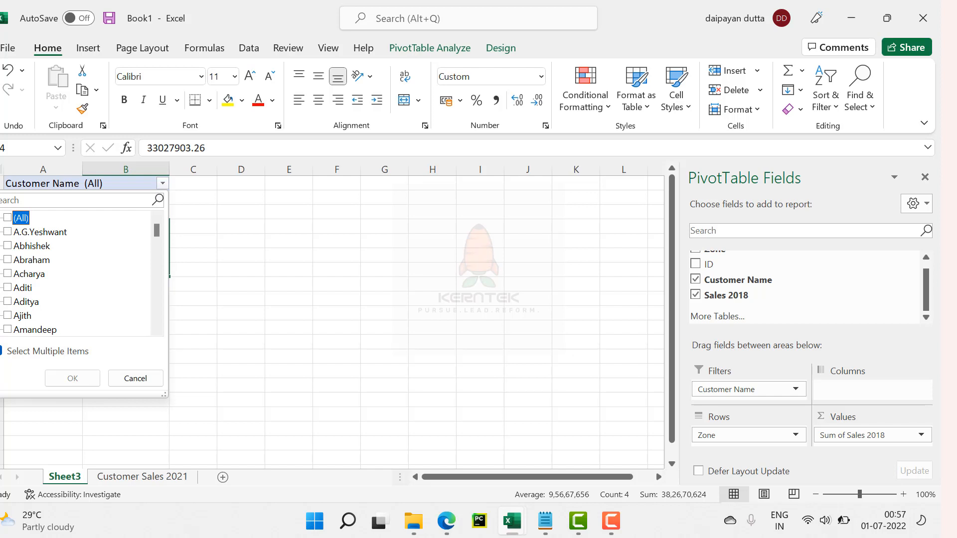
click(8, 232)
click(8, 245)
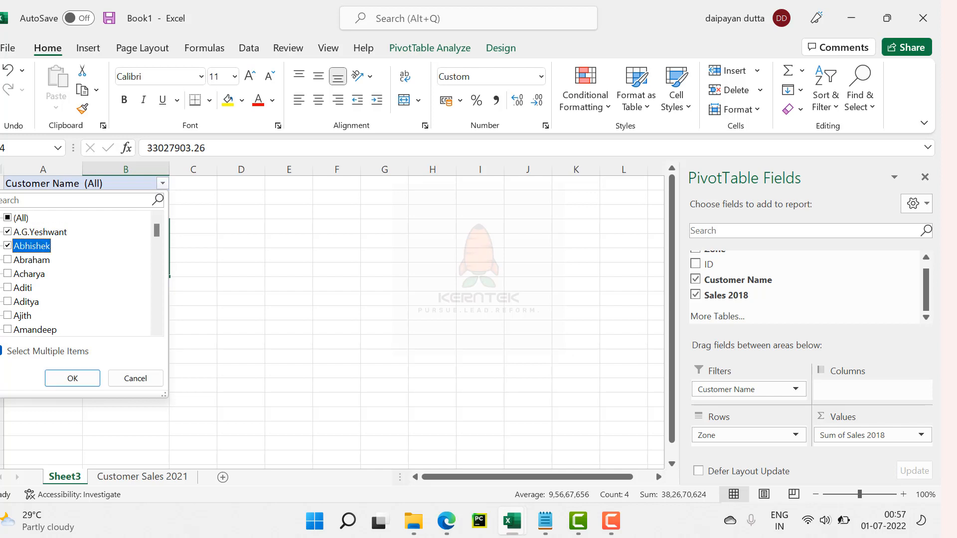
click(72, 379)
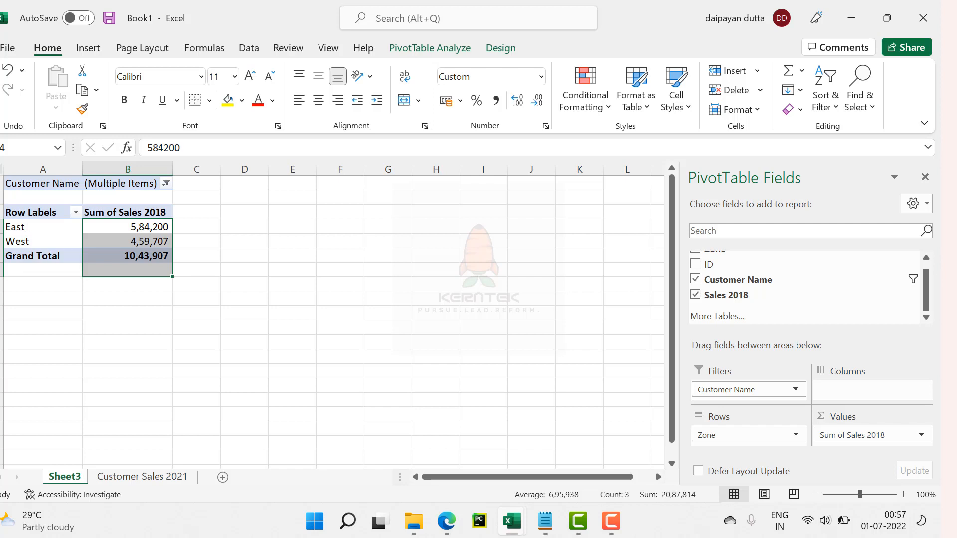
Reset the PivotTable's Customer Name filter to include all customers.
click(167, 184)
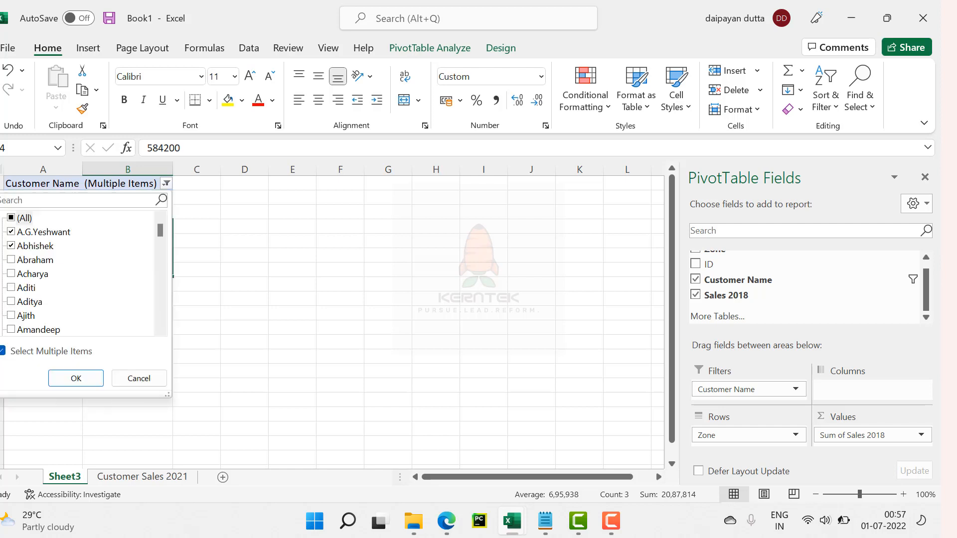
click(11, 218)
click(76, 378)
click(126, 255)
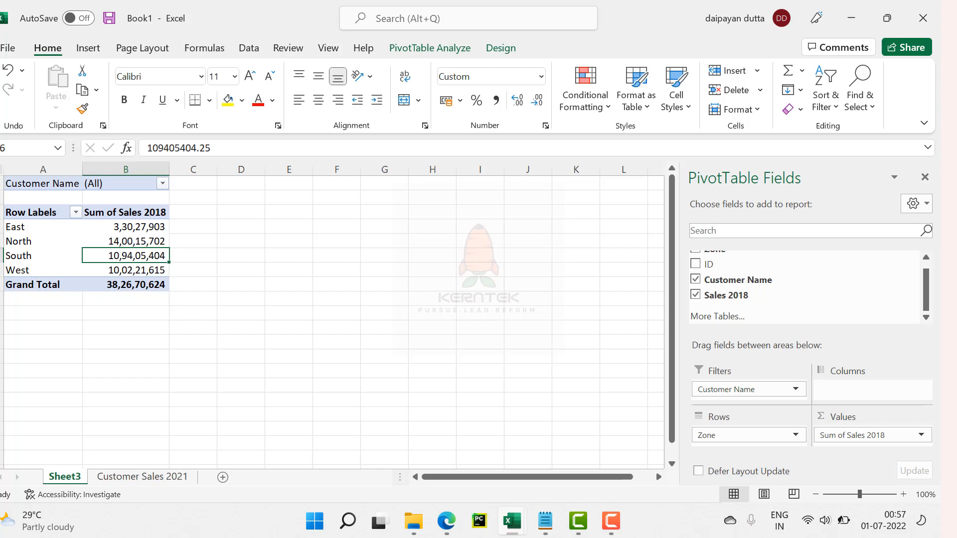
Rename the PivotTable's worksheet as Summary Sales Zone.
double_click(65, 477)
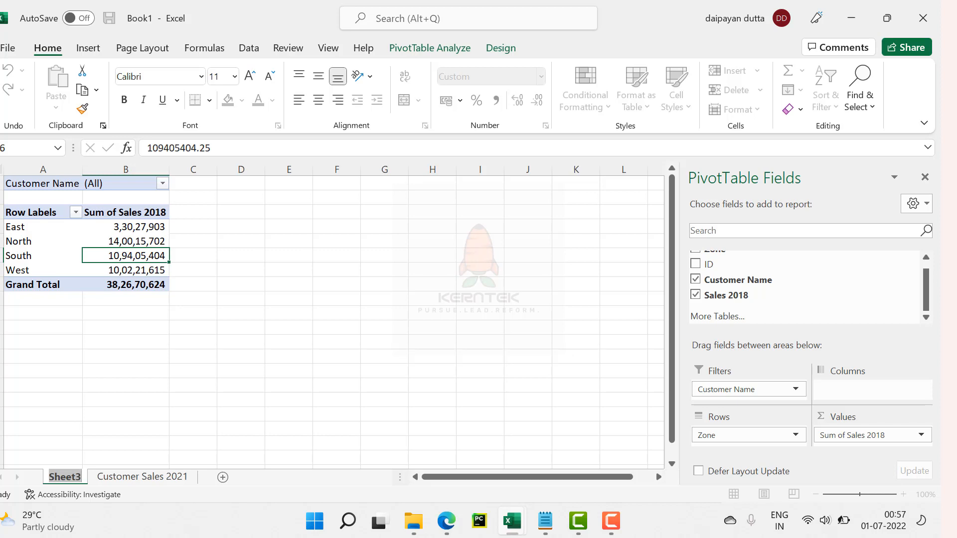
text(Summ)
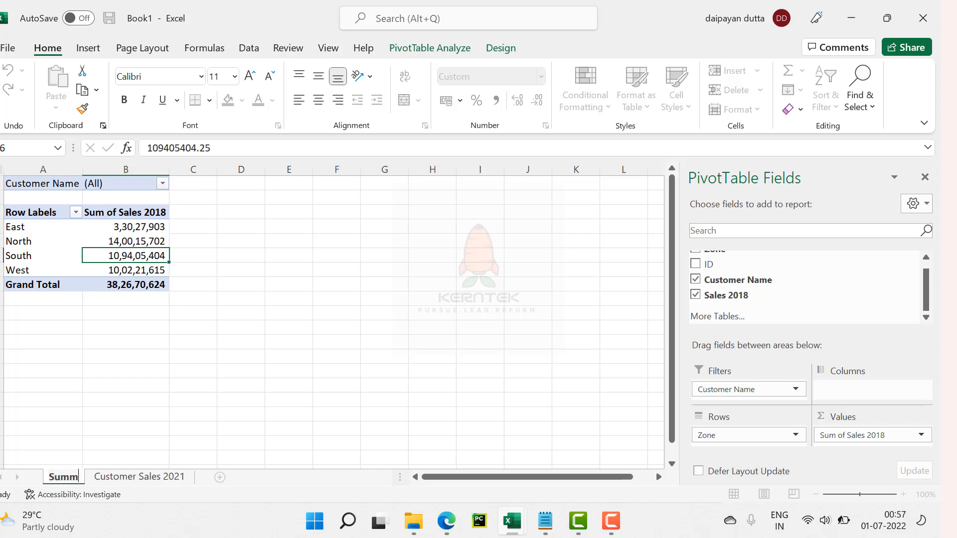
text(ary Sales)
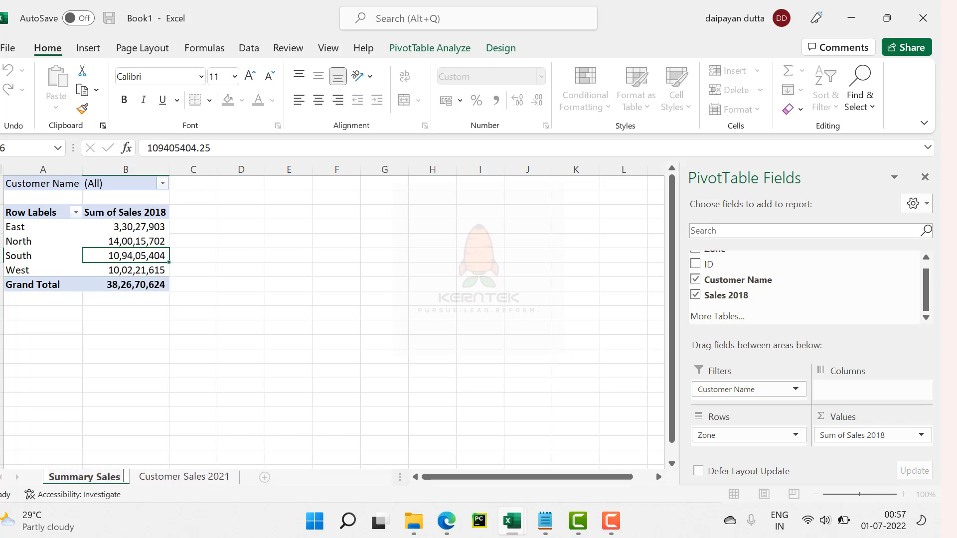
text( Zone)
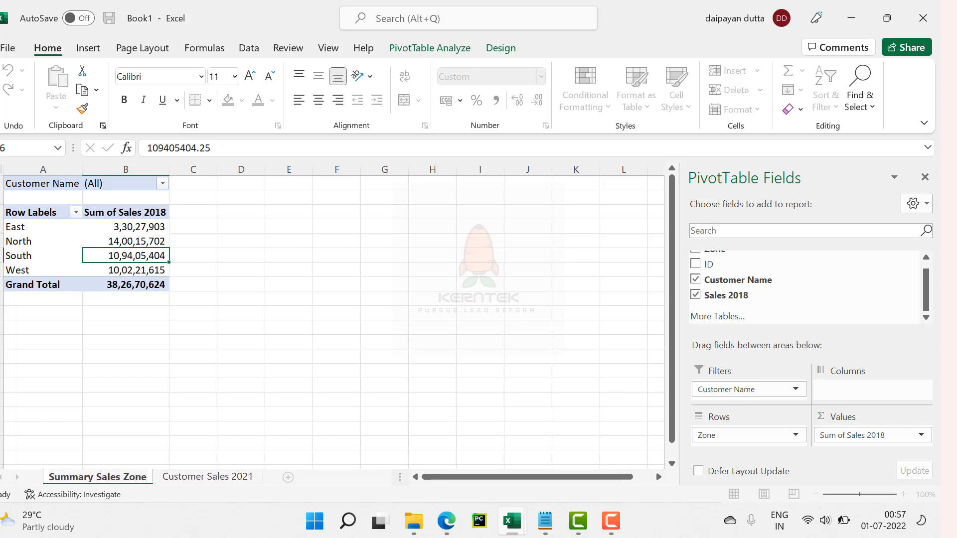
click(193, 385)
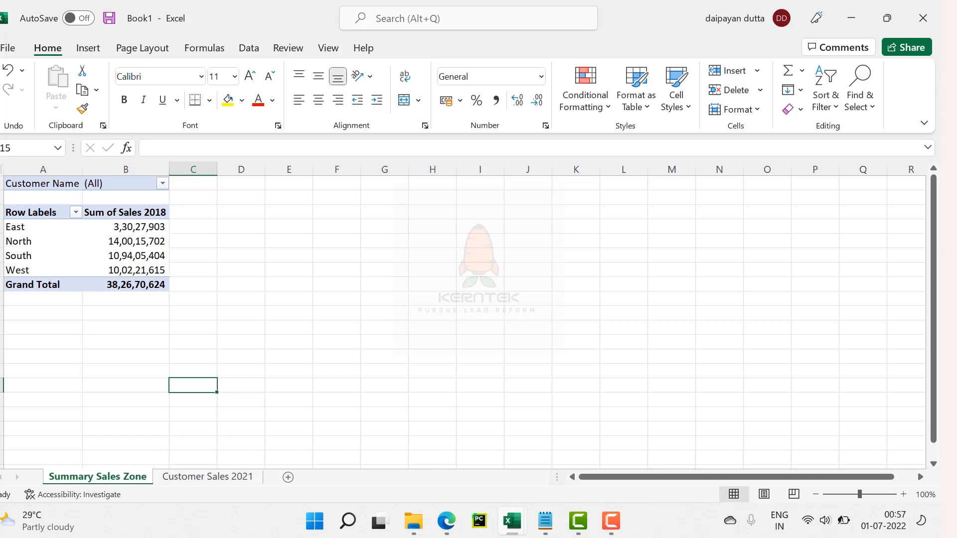
On the Customer Sales 2021 sheet, enter =SUM(E4:E385) in cell E2, above the Sales 2018 header.
click(207, 477)
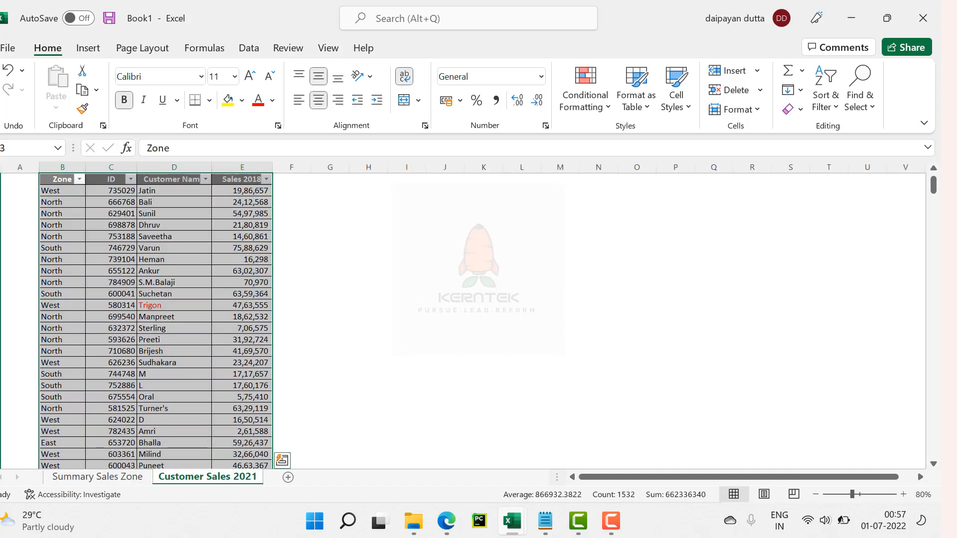
click(241, 304)
scroll(242, 305, up, 1)
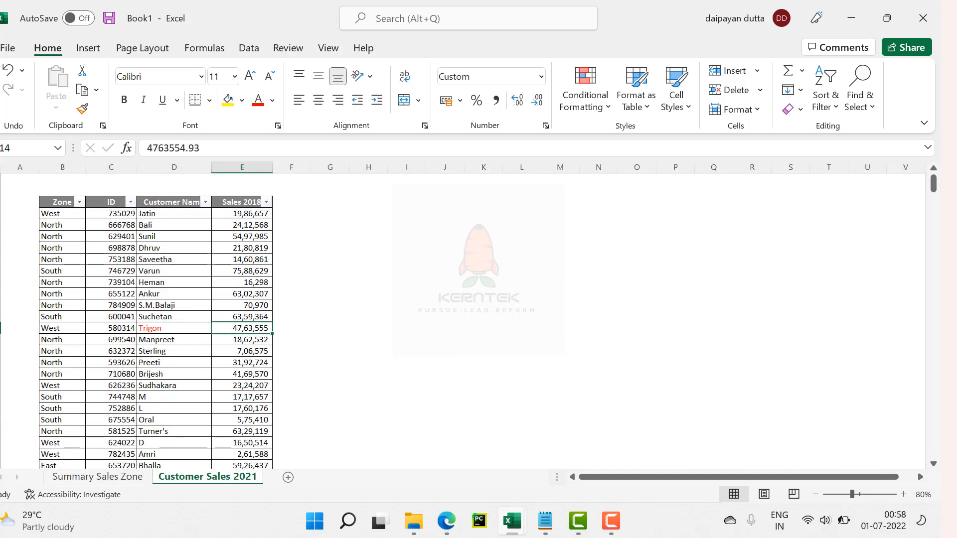
click(242, 190)
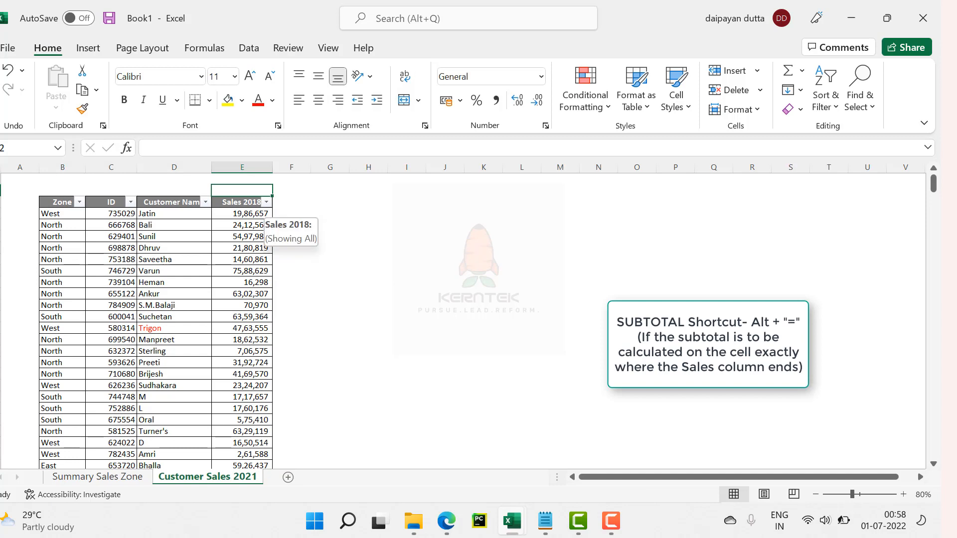
text(=sum)
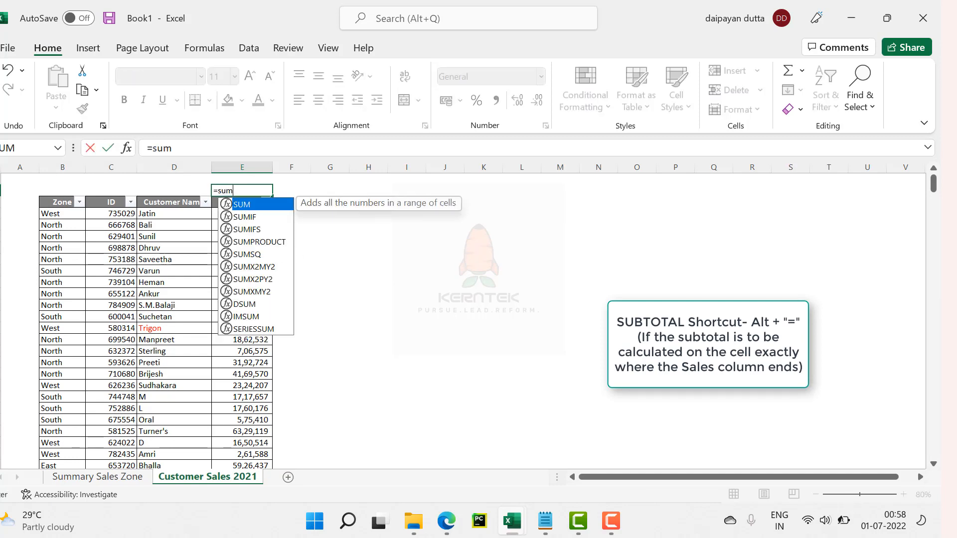
key(Down)
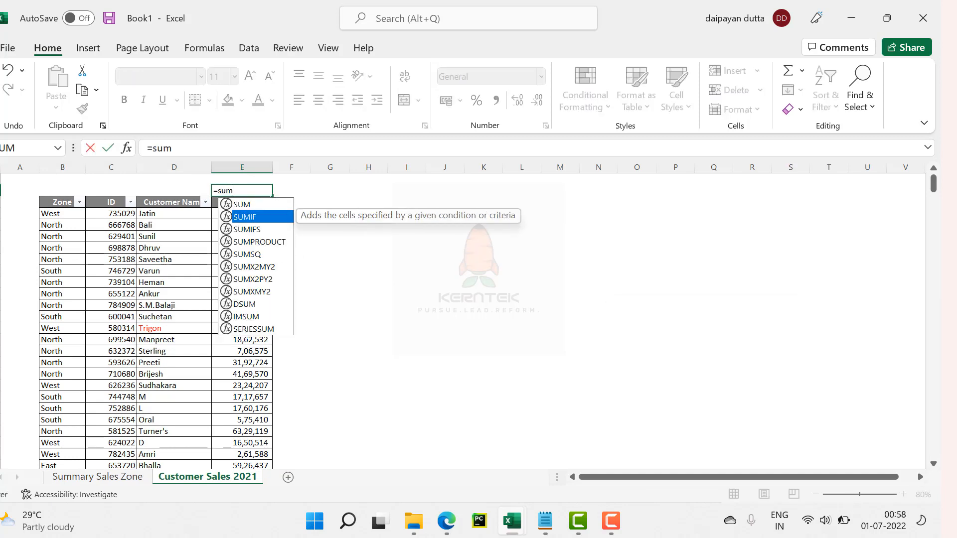
key(Up)
key(Tab)
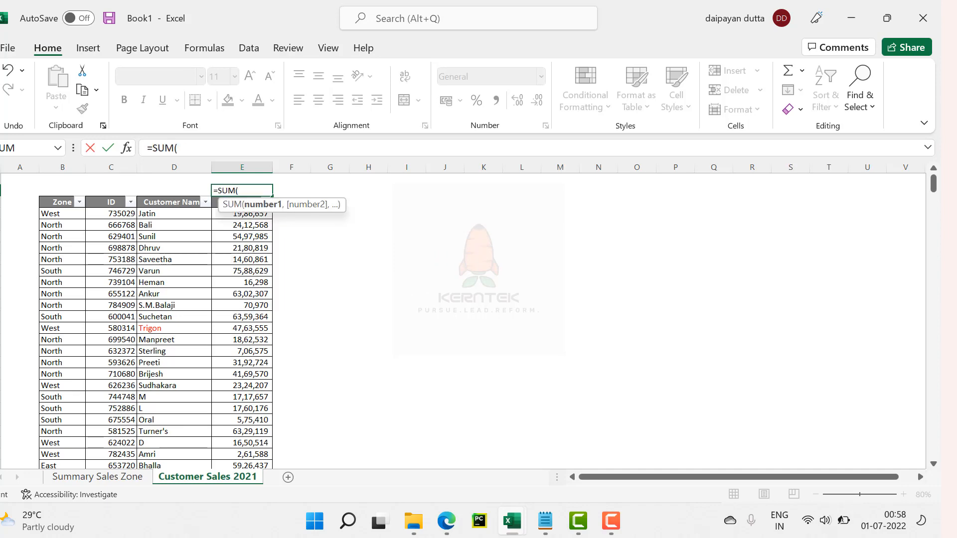
key(Down)
key(Down)
key(ctrl+shift+Down)
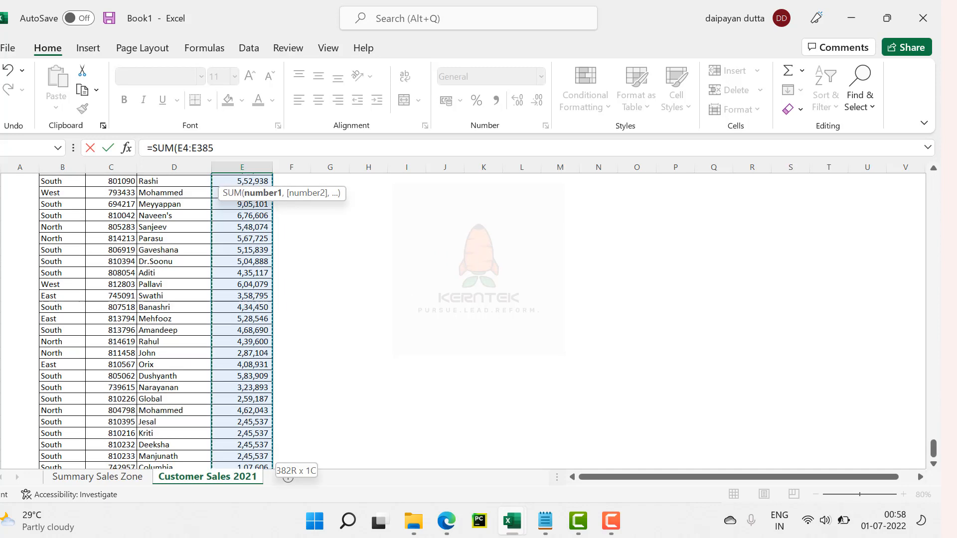
text())
key(Return)
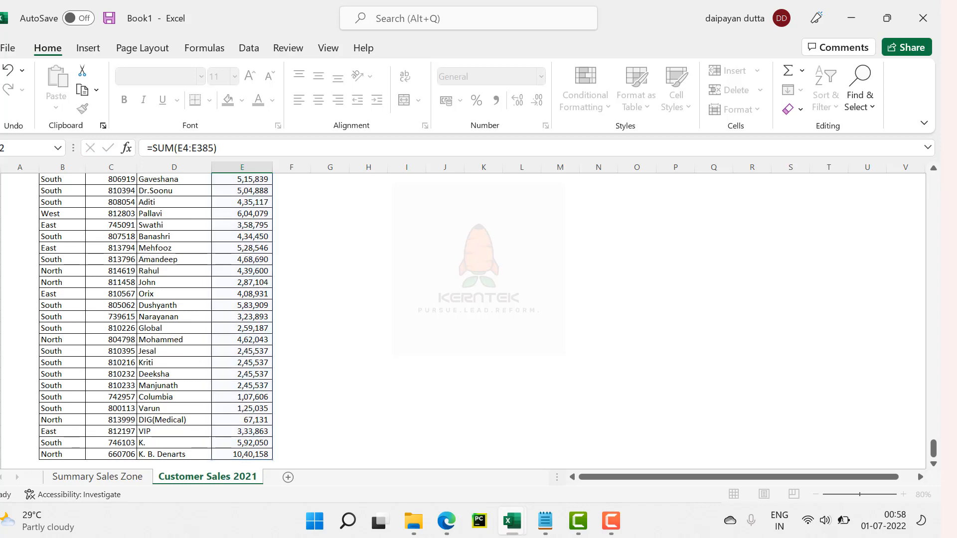
Make the sales total in cell E2 bold.
scroll(241, 319, up, 1)
click(241, 190)
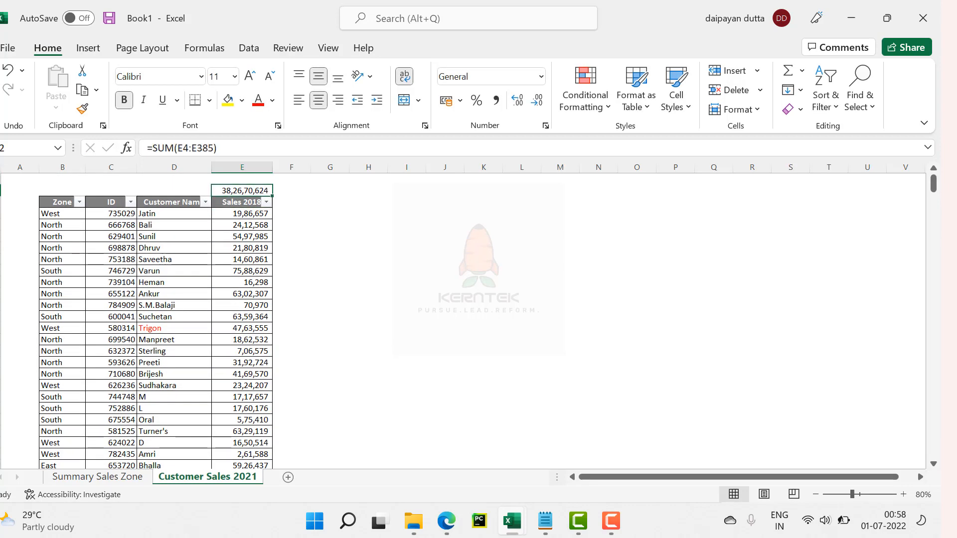
key(ctrl+b)
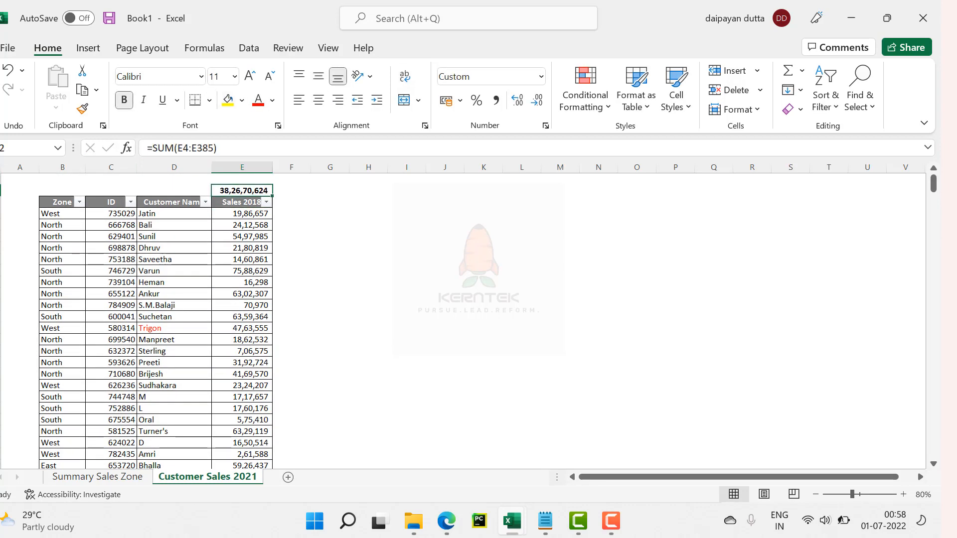
click(369, 293)
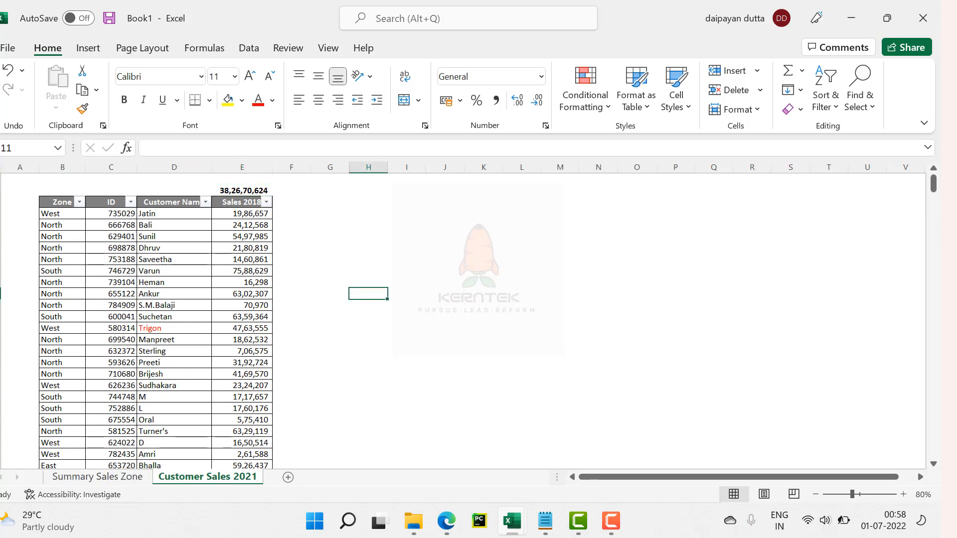
Filter the customer sales table's Zone column to show only West.
click(174, 282)
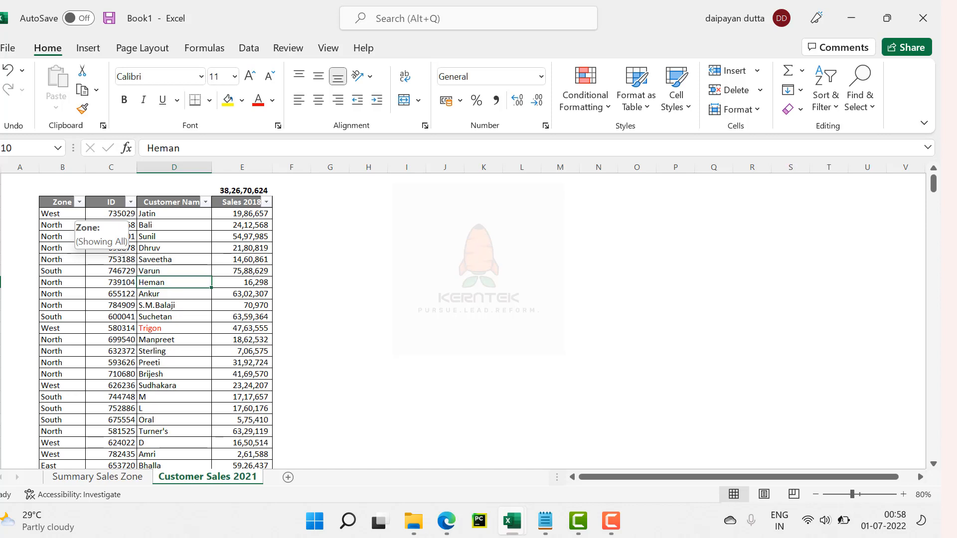
click(80, 201)
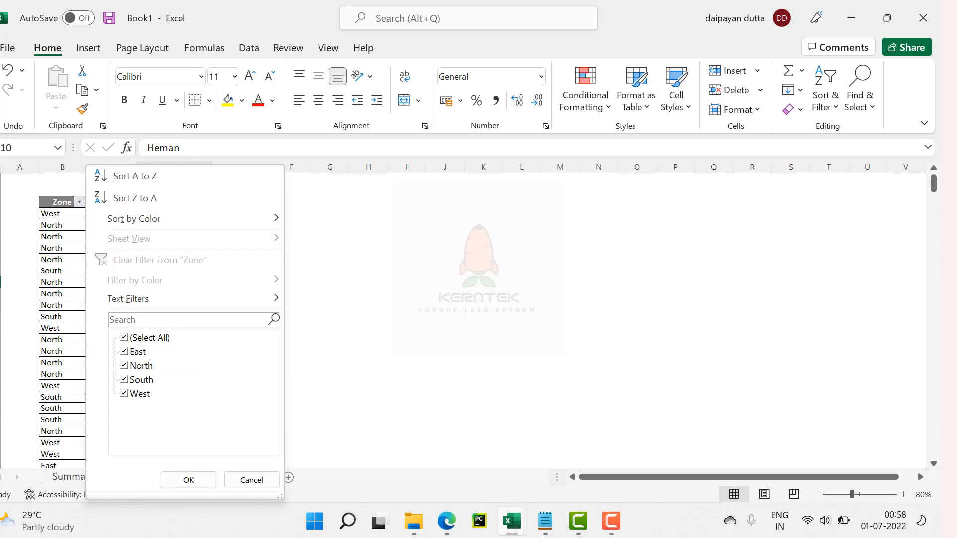
click(124, 337)
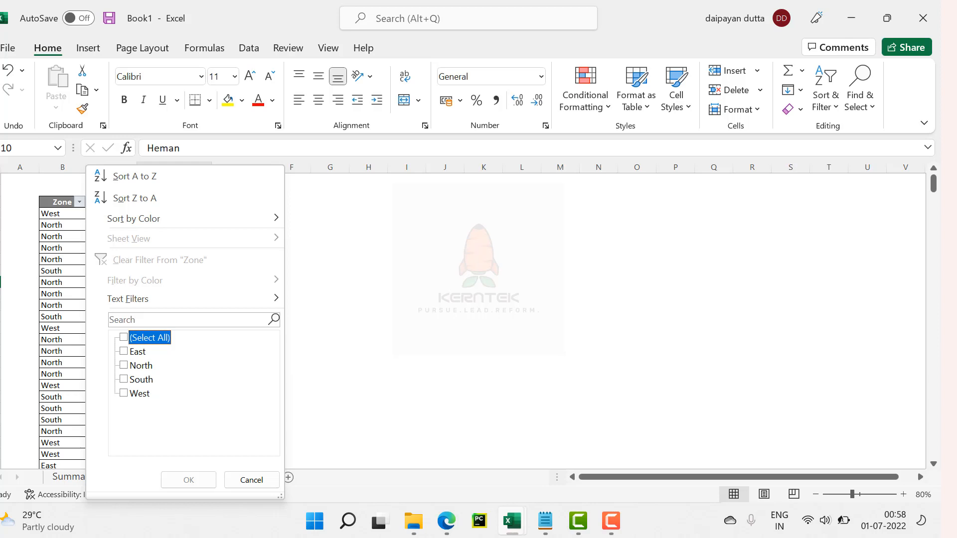
click(124, 393)
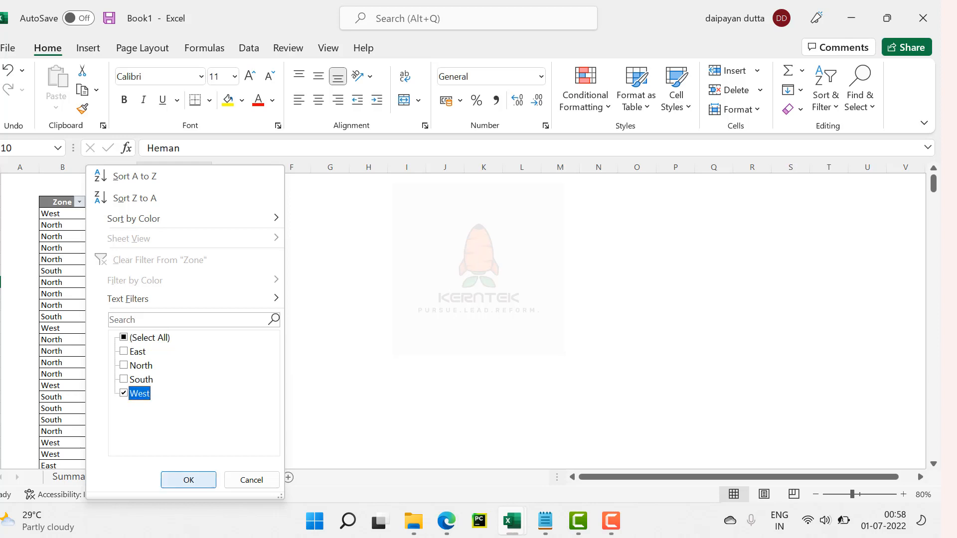
click(189, 480)
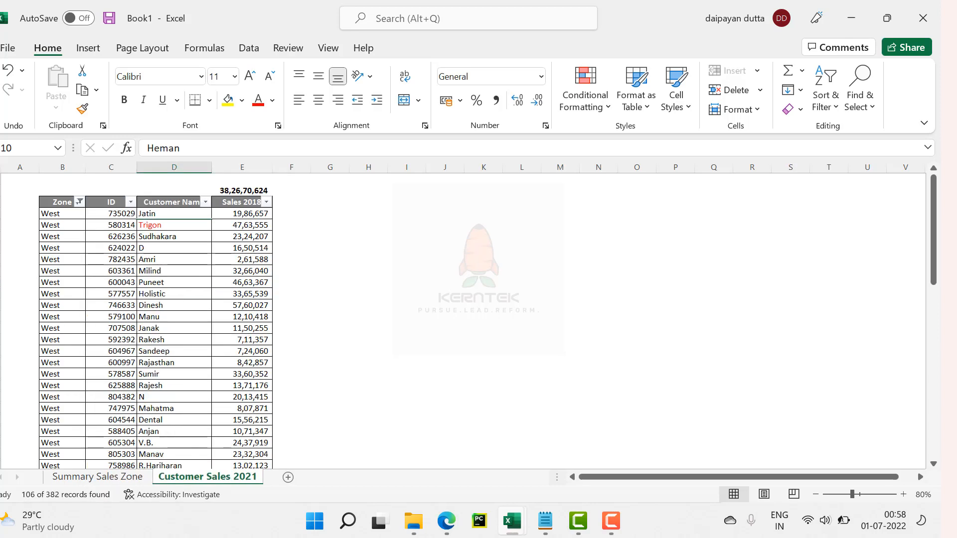
Compare the SUM formula in E2 with the sum of the filtered West sales by selecting the visible Sales 2018 values.
click(242, 190)
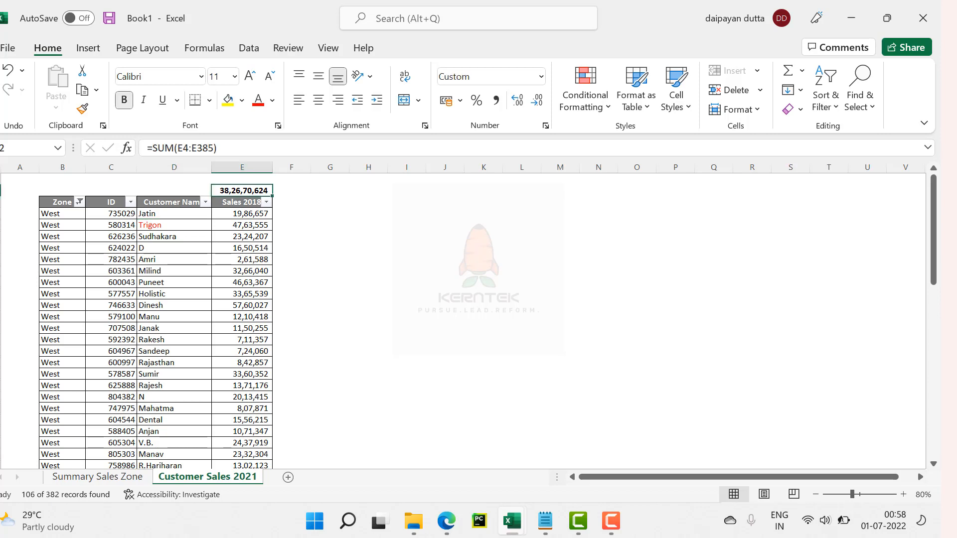
click(242, 213)
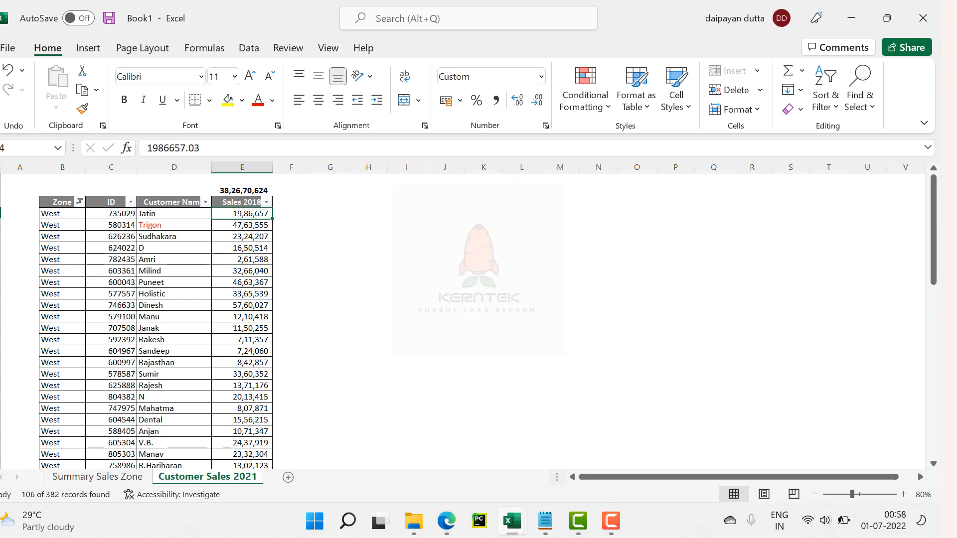
click(242, 191)
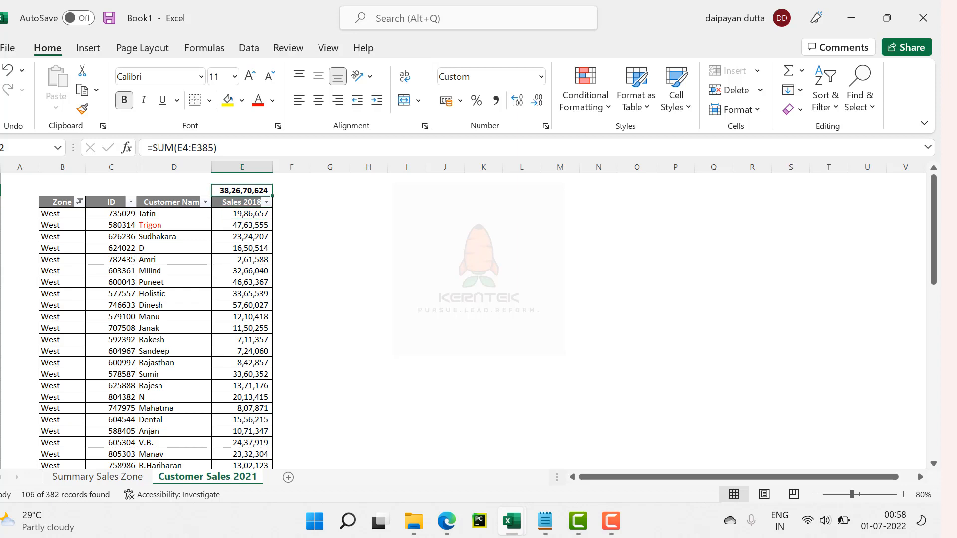
click(242, 214)
key(ctrl+shift+Down)
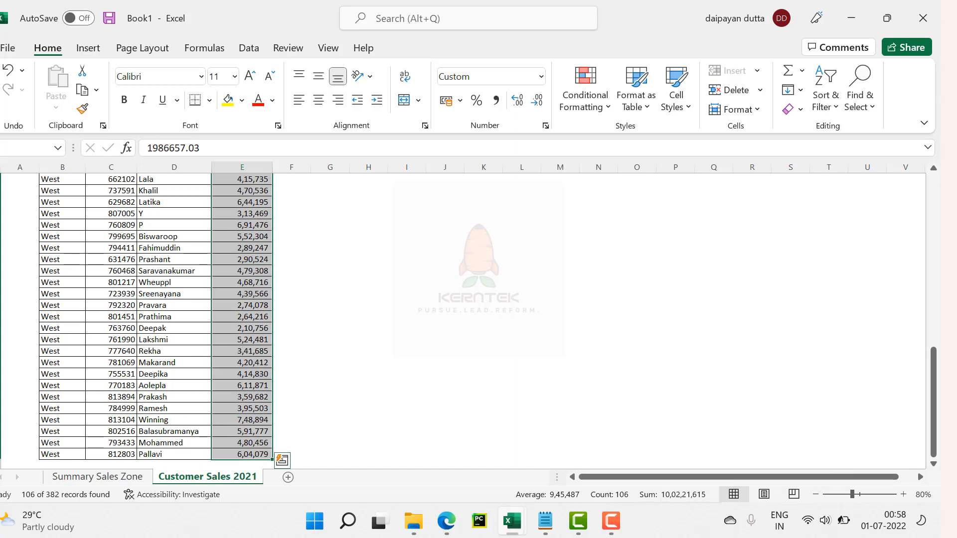
Clear the filter from the Zone column of the customer sales table.
click(62, 282)
key(ctrl+Up)
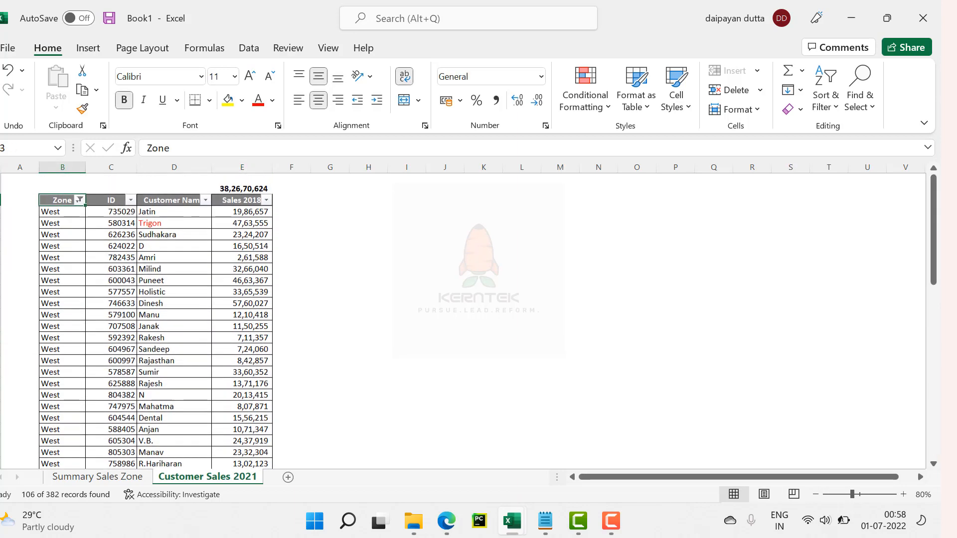
click(80, 202)
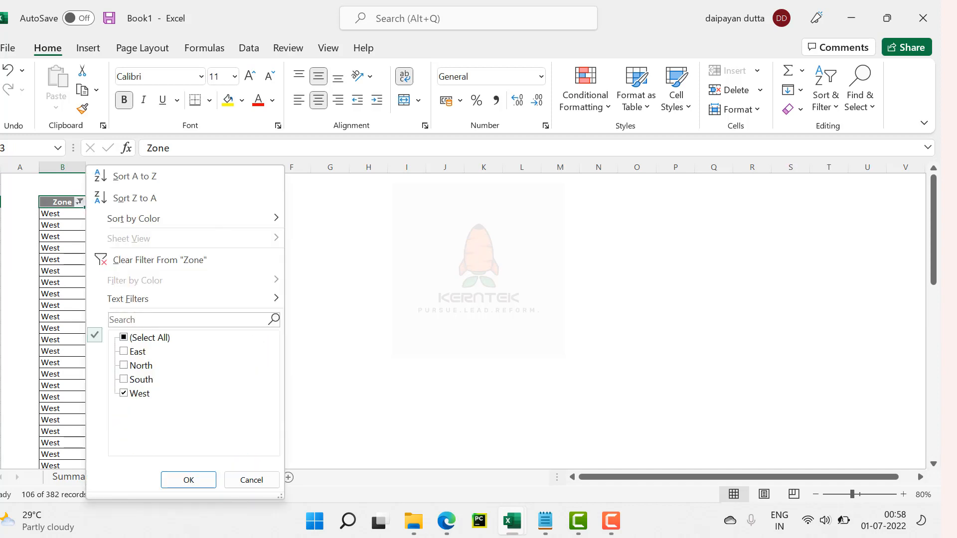
click(145, 259)
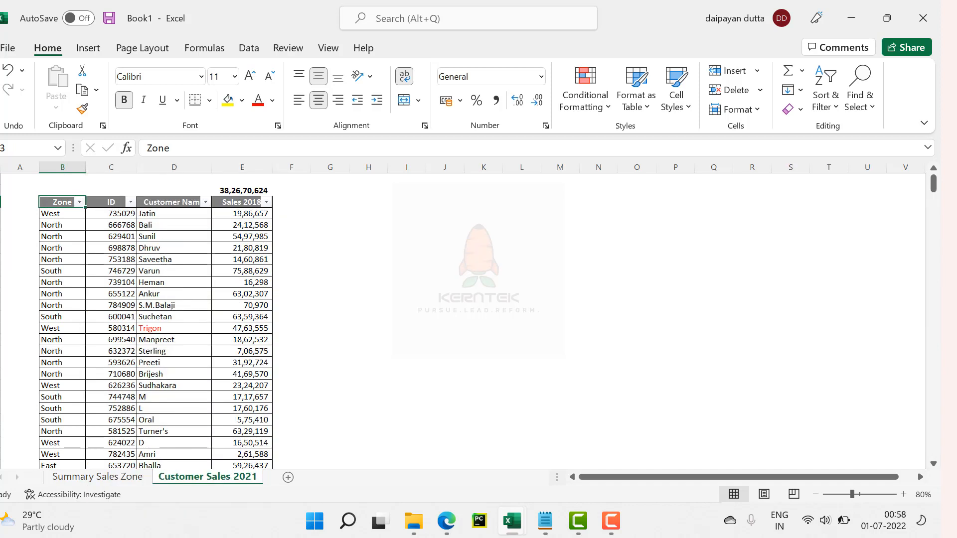
Replace the sales total in cell E2 with a SUBTOTAL formula that uses function number 9 for SUM.
click(242, 190)
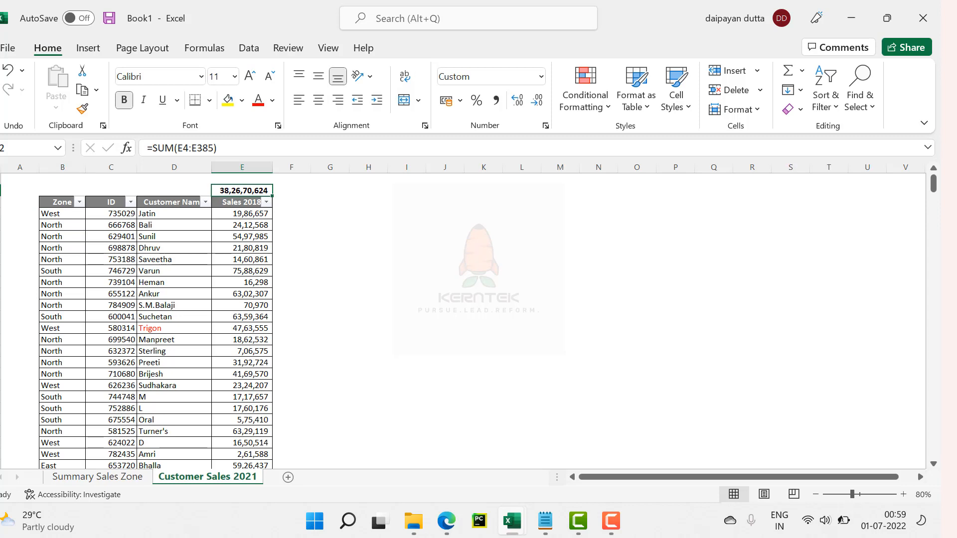
text(=)
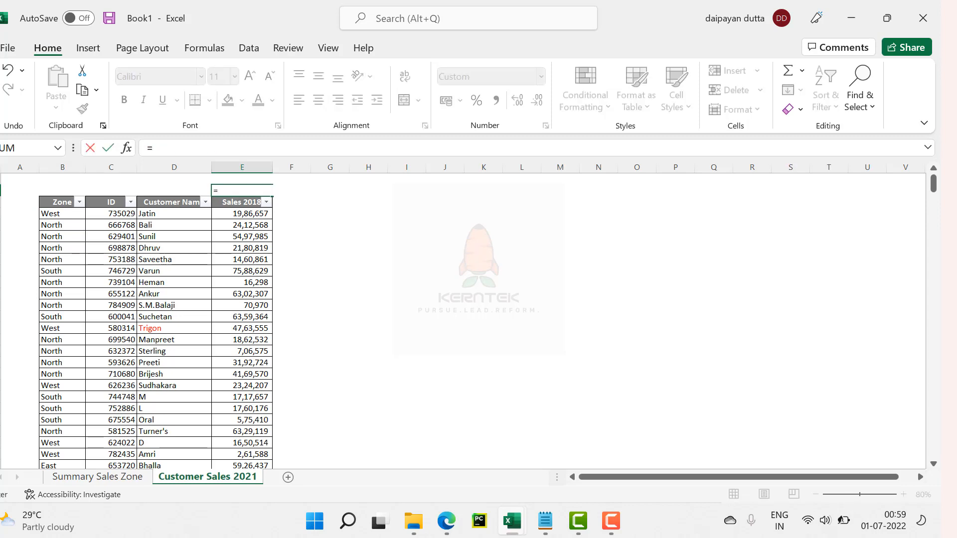
text(sub)
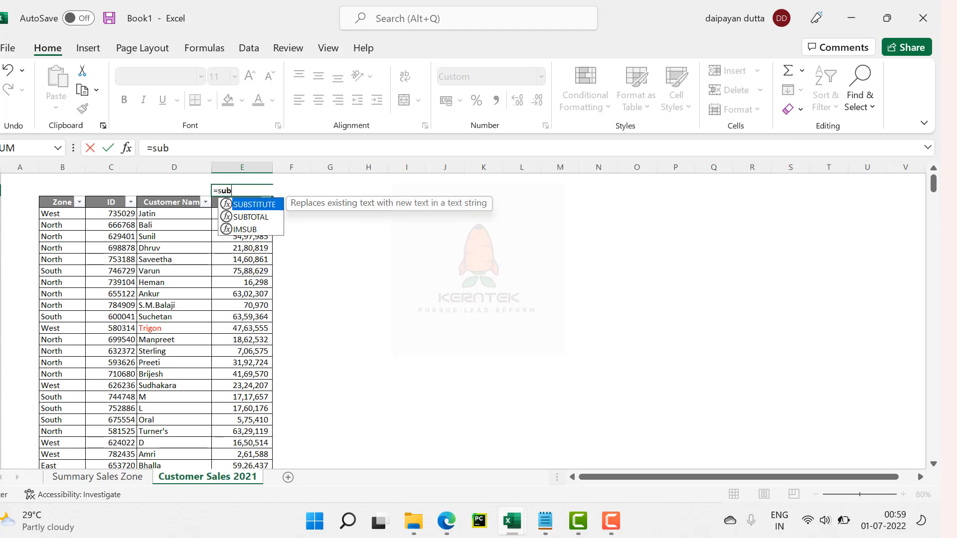
text(tot)
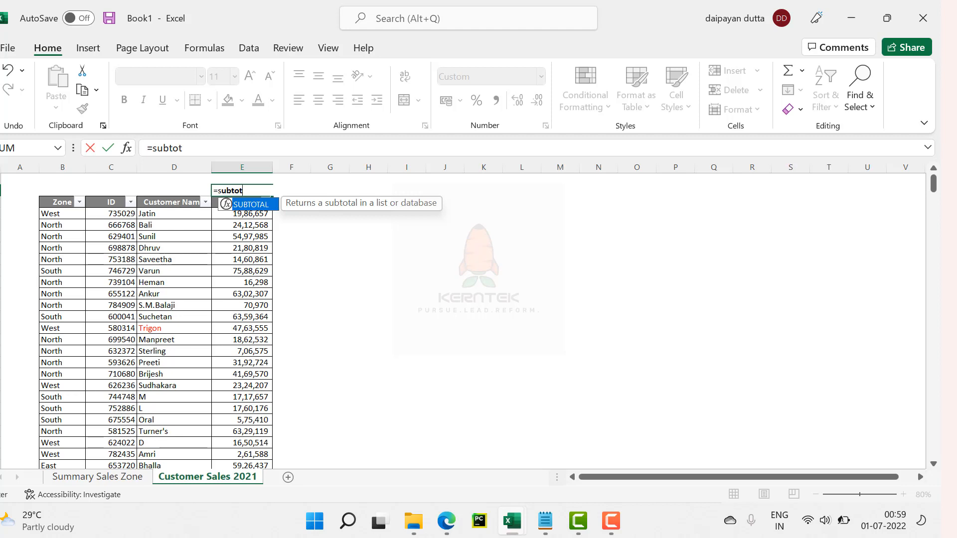
key(Tab)
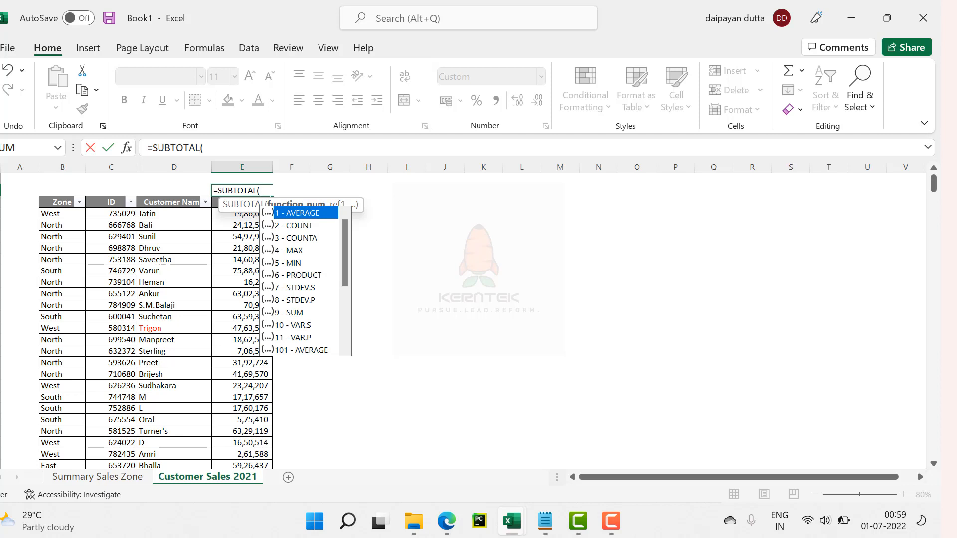
scroll(305, 281, down, 4)
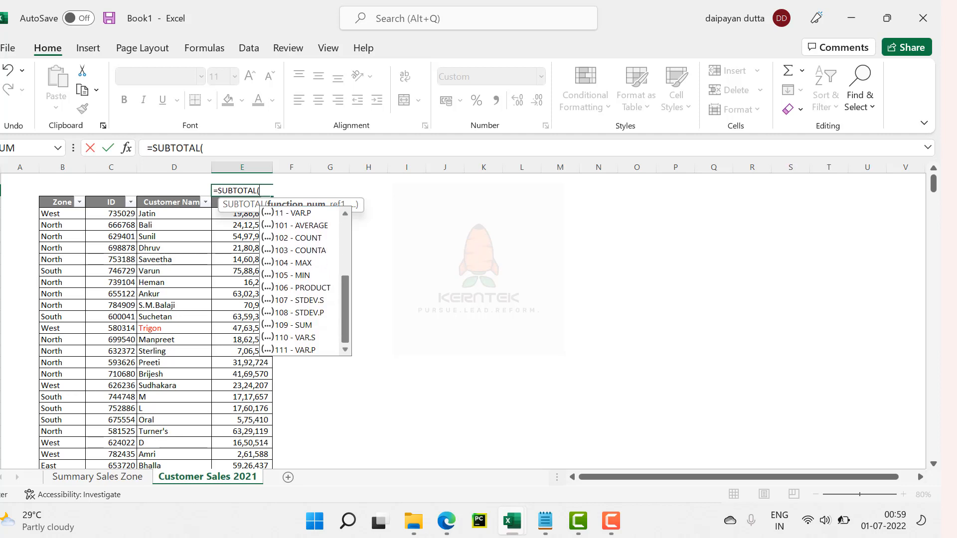
scroll(305, 282, up, 4)
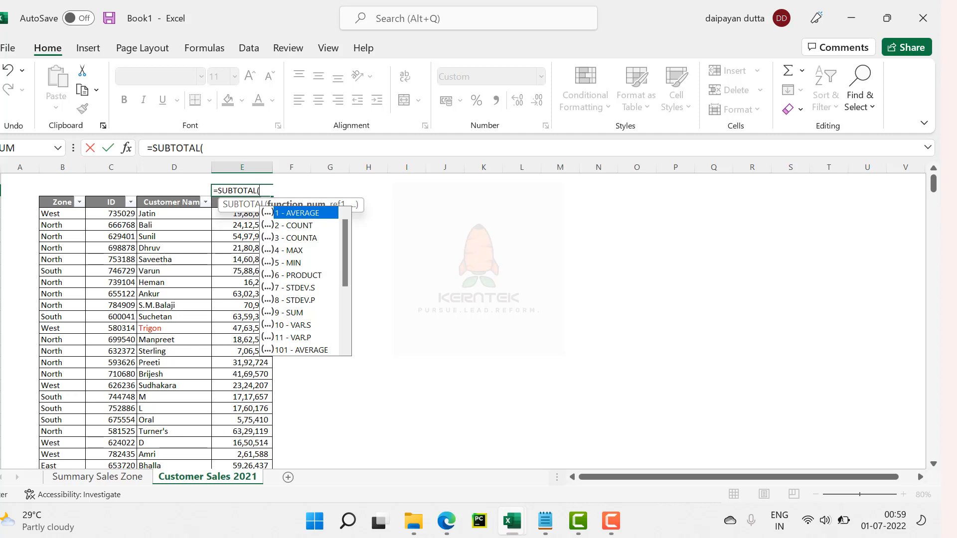
text(9,)
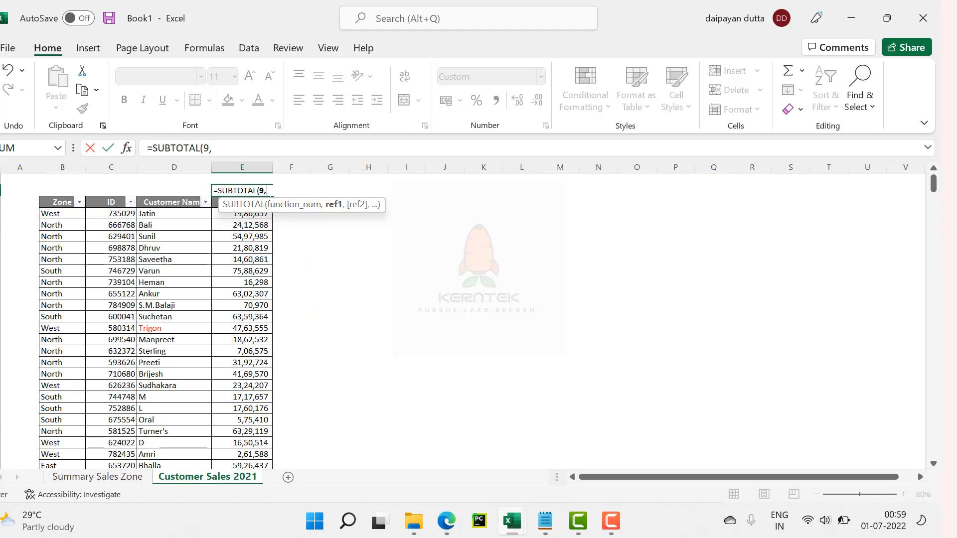
Complete the SUBTOTAL formula in E2 with the Sales 2018 range E4:E385.
key(Down)
key(Down)
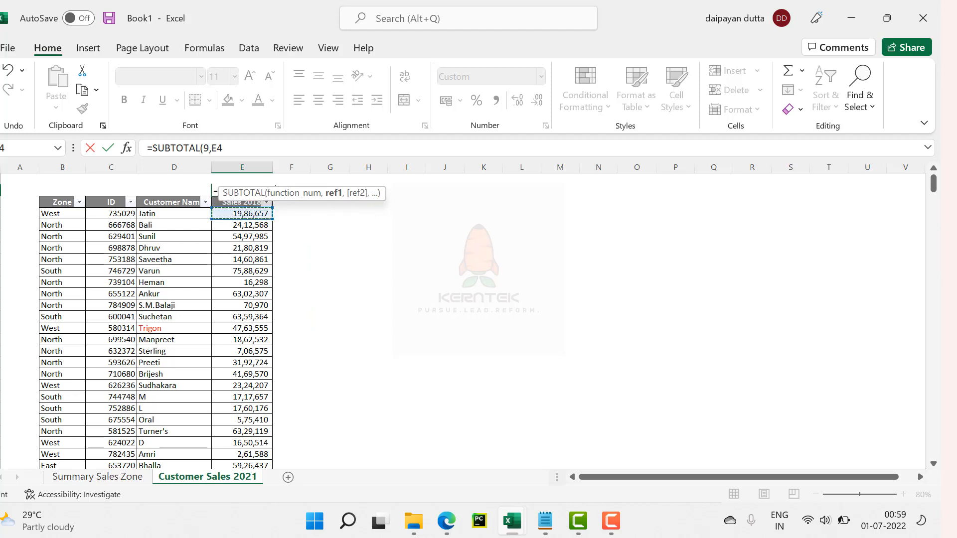
key(ctrl+shift+Down)
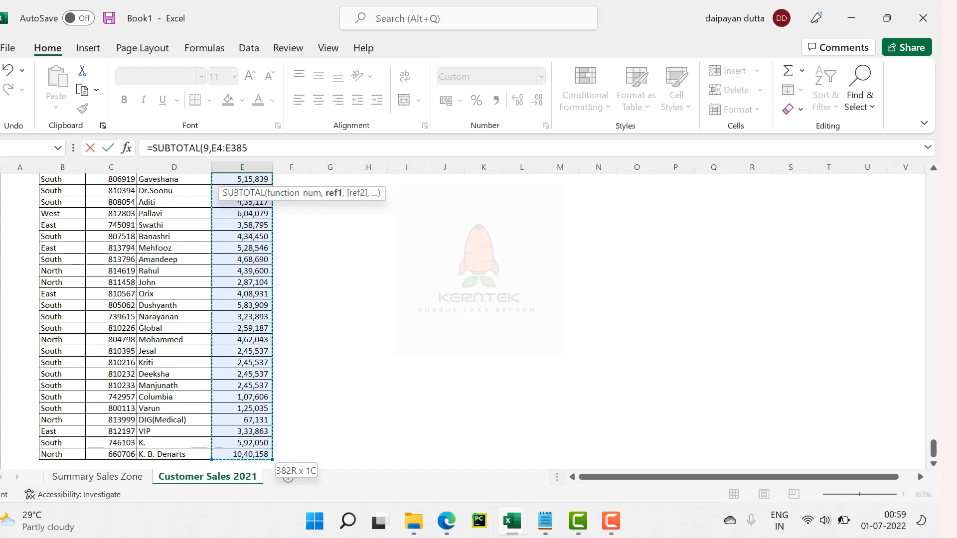
text())
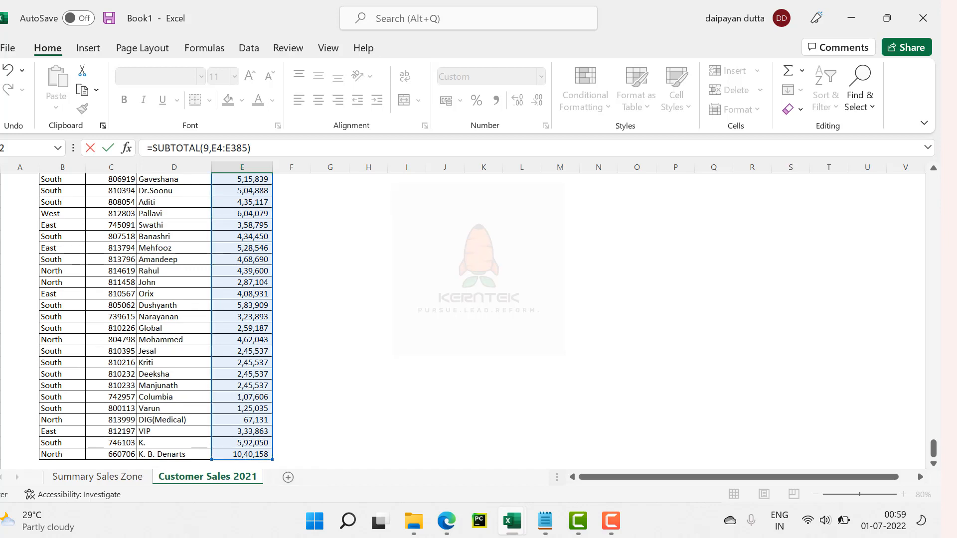
key(Return)
scroll(155, 319, up, 1)
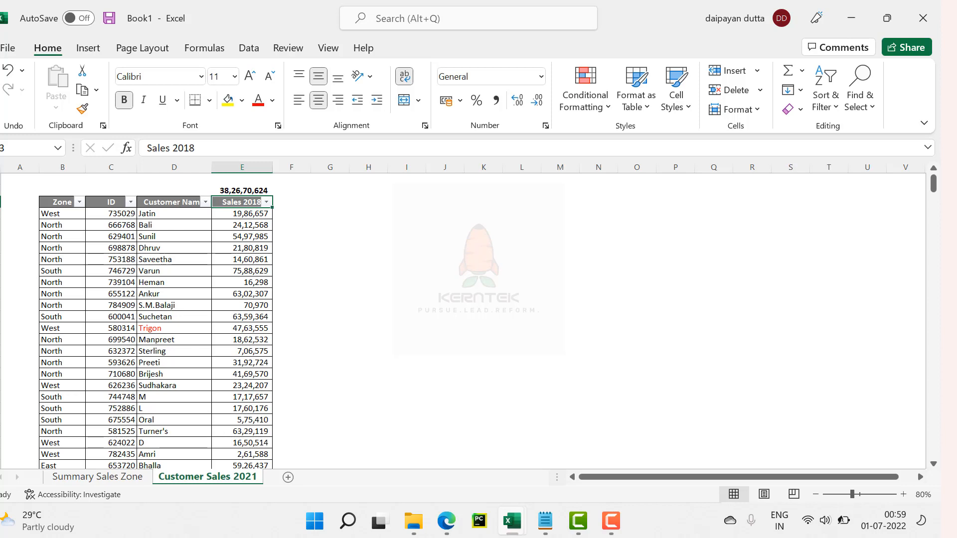
Filter the Zone column to show only West to test the SUBTOTAL formula in E2.
click(242, 190)
click(80, 202)
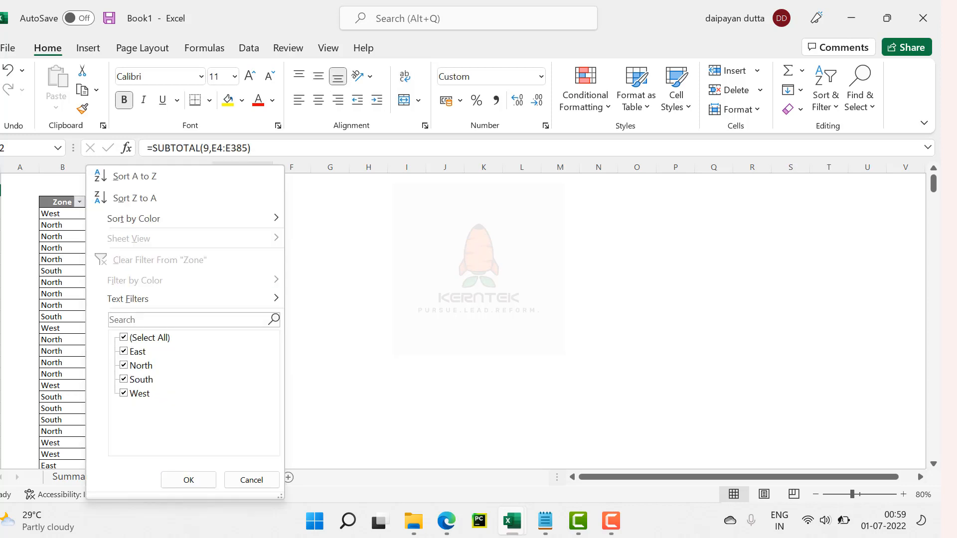
click(124, 337)
click(125, 393)
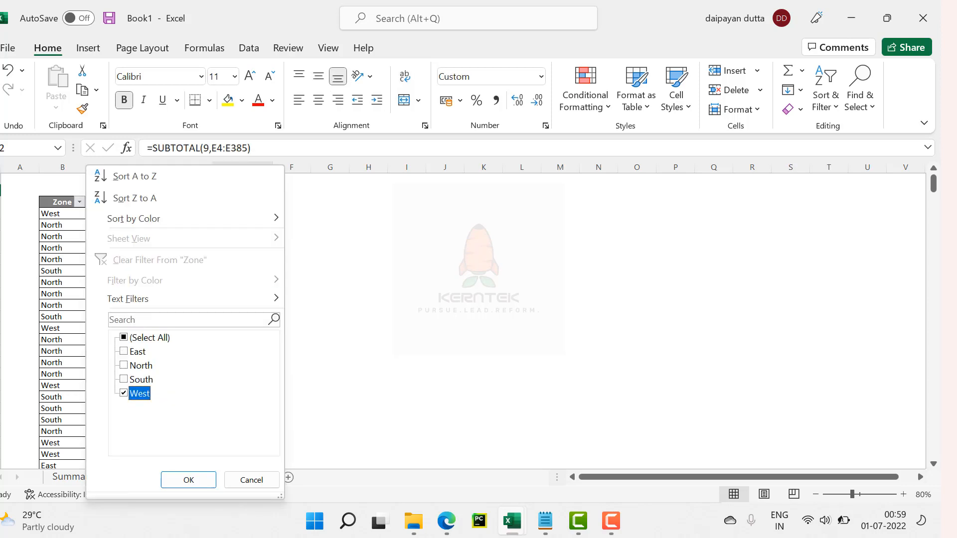
click(188, 480)
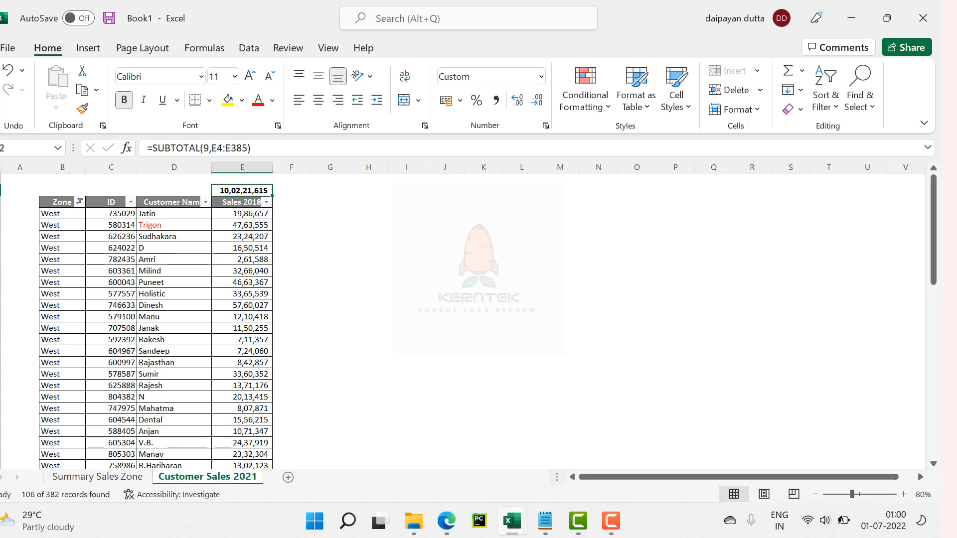
Narrow the Zone column slightly and clear its West filter.
drag(85, 167, 74, 167)
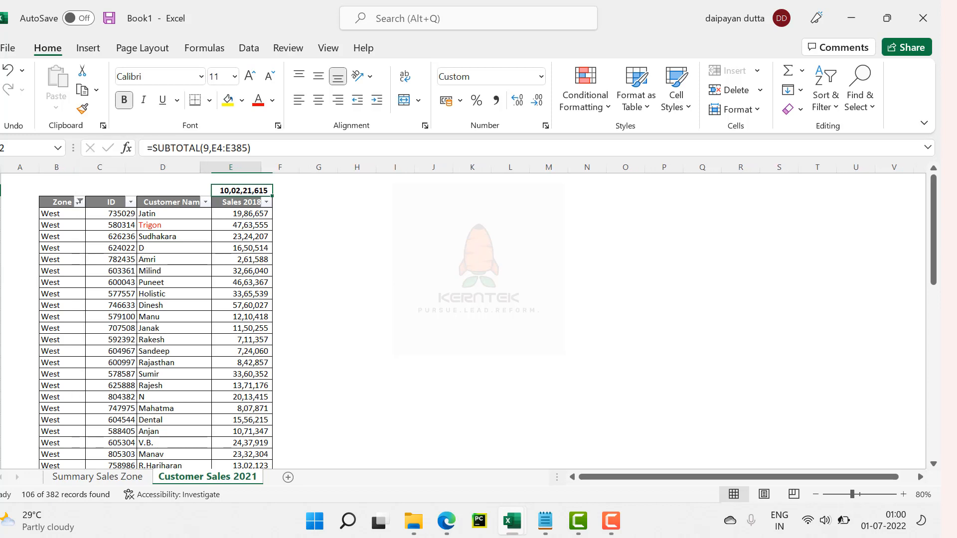
click(230, 260)
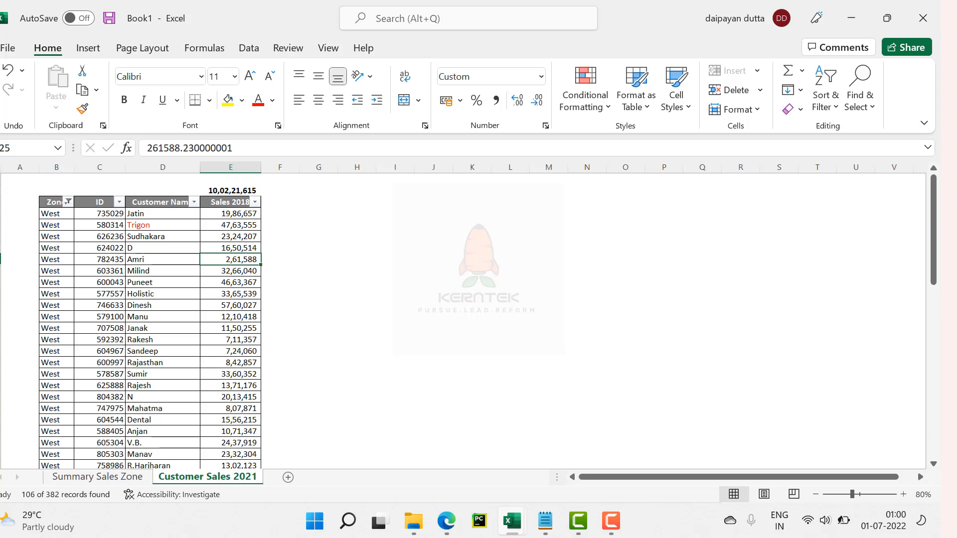
click(67, 201)
click(144, 256)
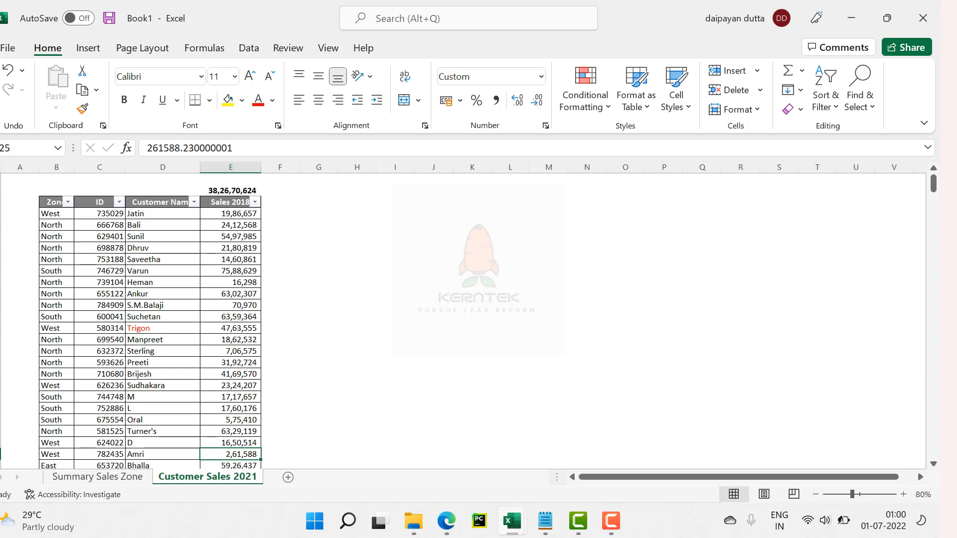
click(52, 202)
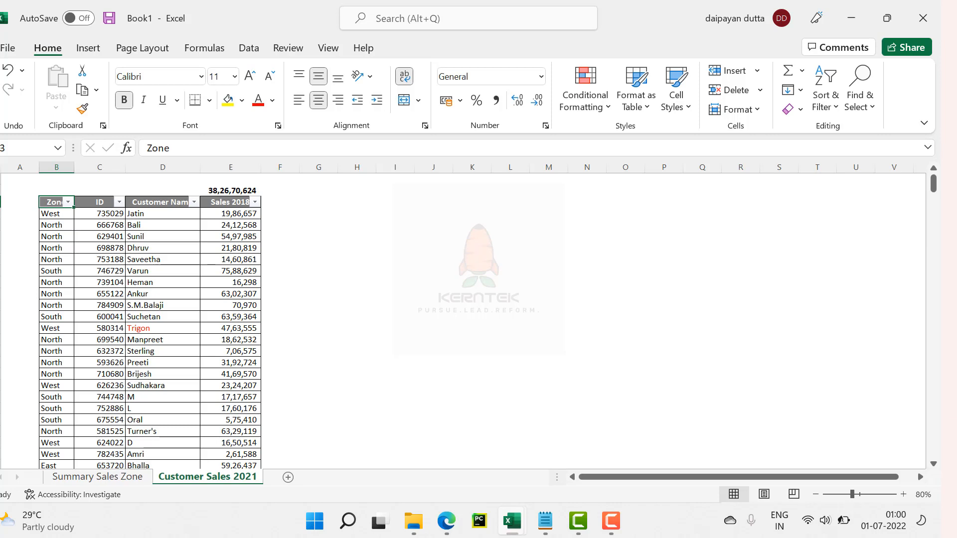
click(99, 202)
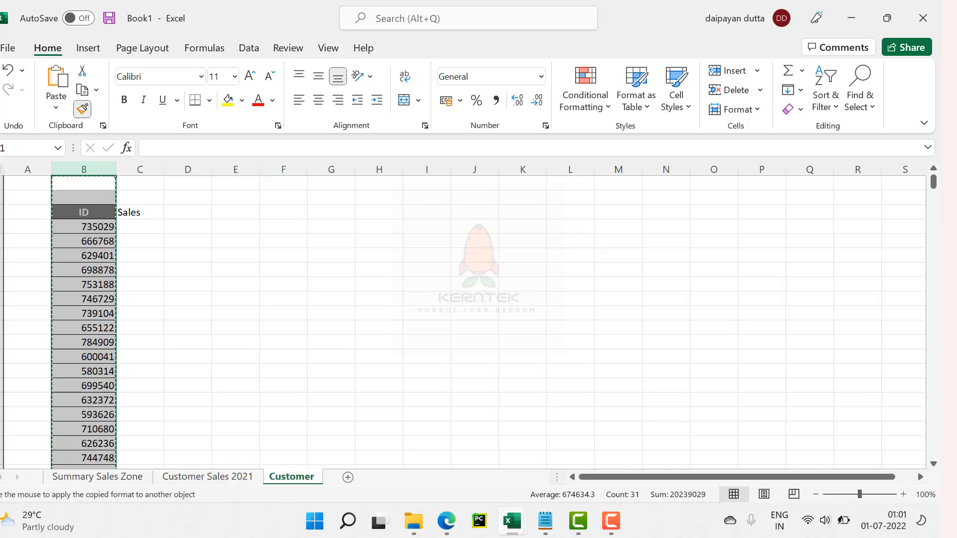
Apply the ID column's copied formatting to the Sales column on the Customer sheet, and set comma style with fewer decimals.
click(148, 169)
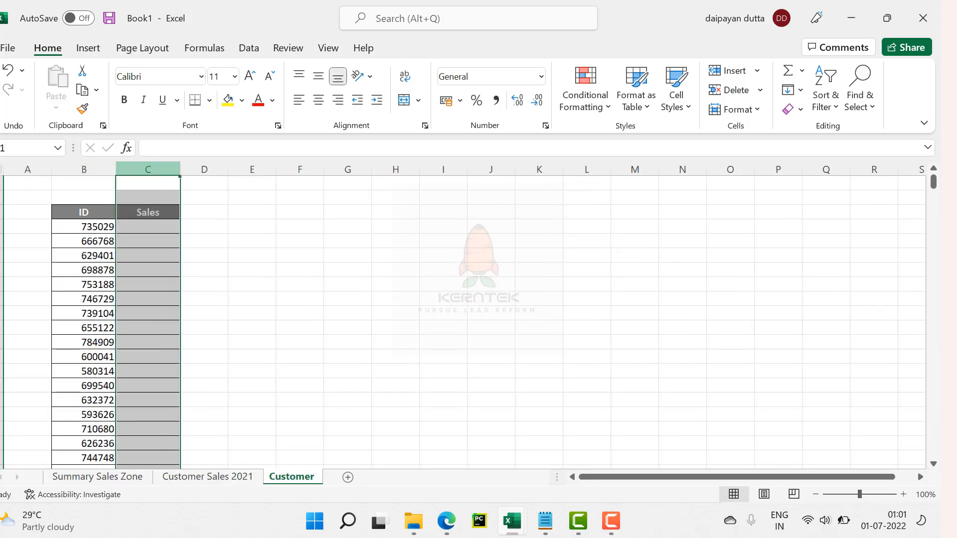
click(495, 100)
click(537, 100)
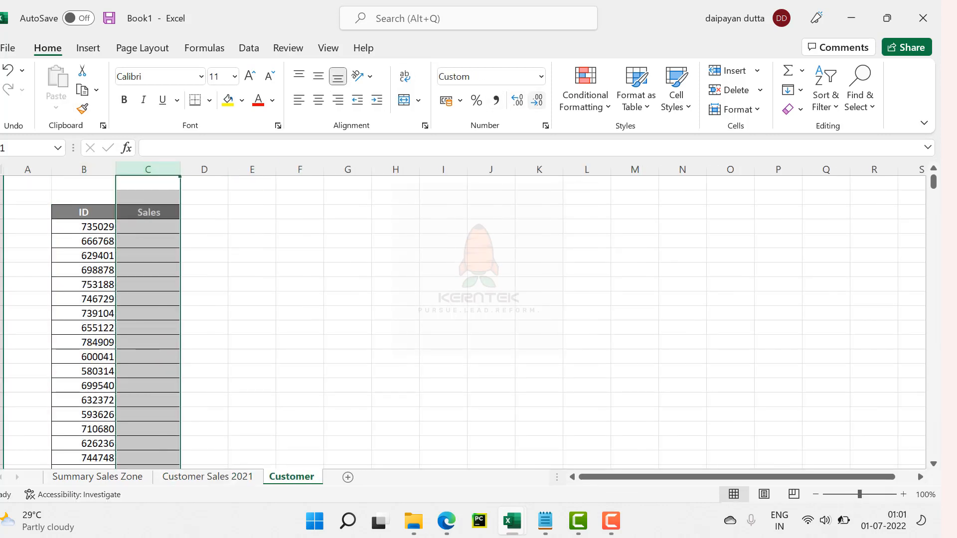
click(203, 255)
Compare the ID list on the Customer sheet with the zone, ID and sales records on the Customer Sales 2021 sheet.
key(ctrl+Page_Up)
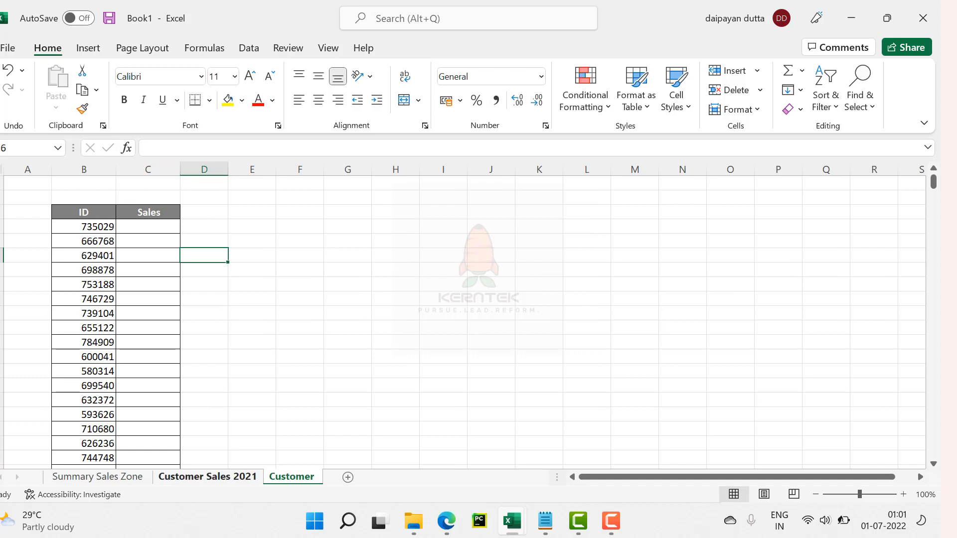
click(100, 259)
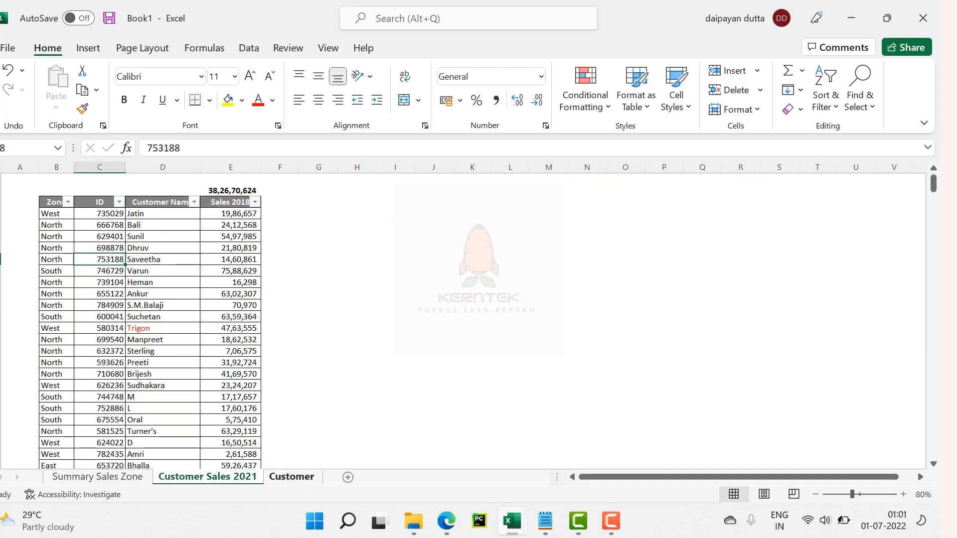
key(ctrl+Page_Down)
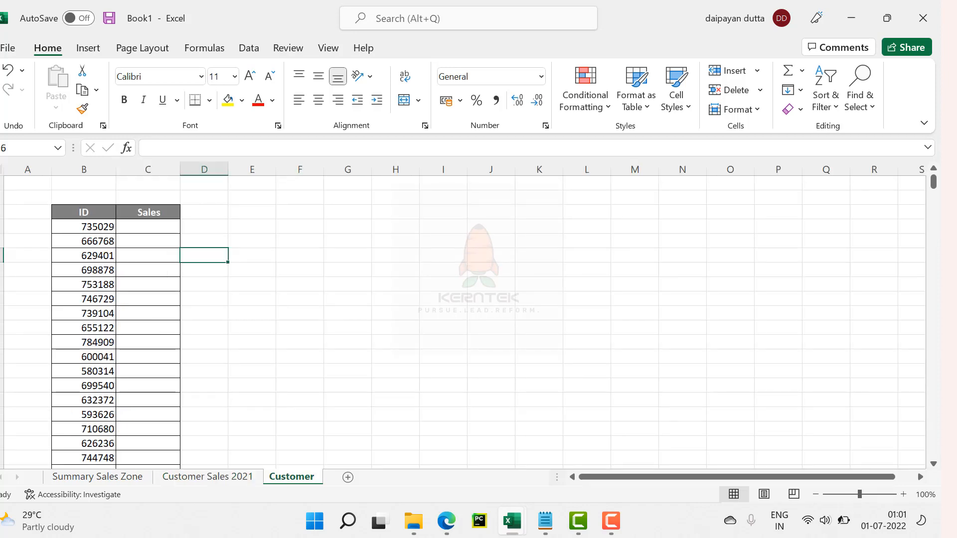
scroll(469, 321, down, 4)
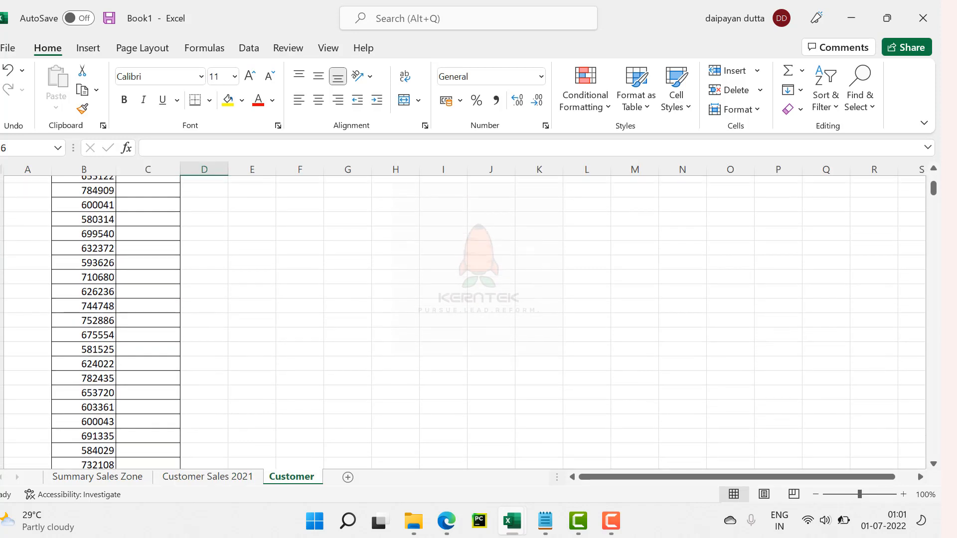
scroll(469, 322, up, 4)
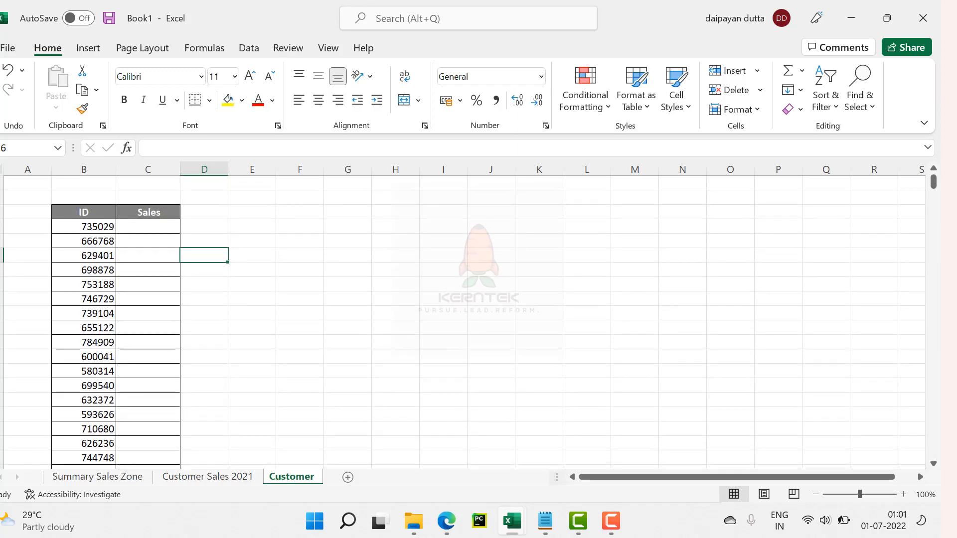
scroll(469, 321, down, 5)
scroll(469, 321, up, 5)
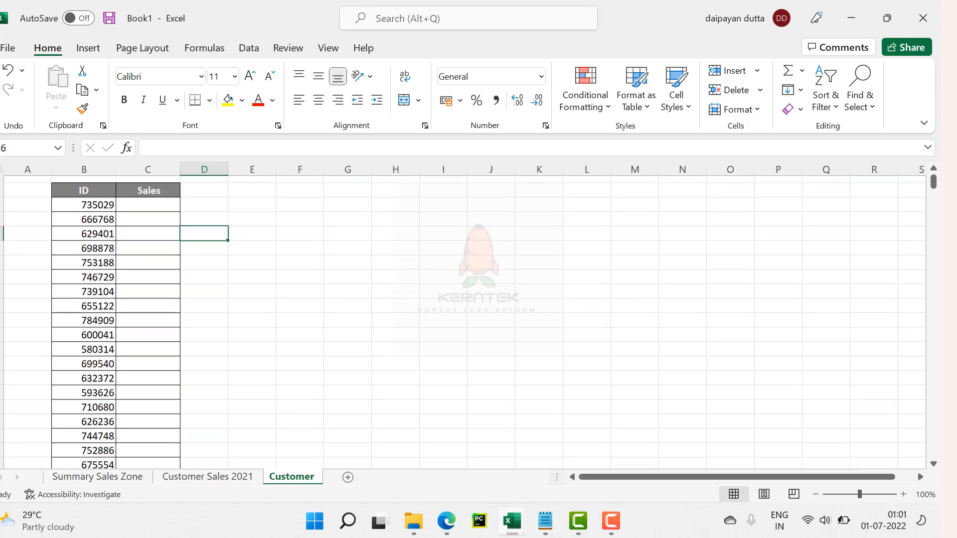
scroll(468, 321, up, 1)
drag(84, 227, 83, 466)
scroll(464, 321, down, 2)
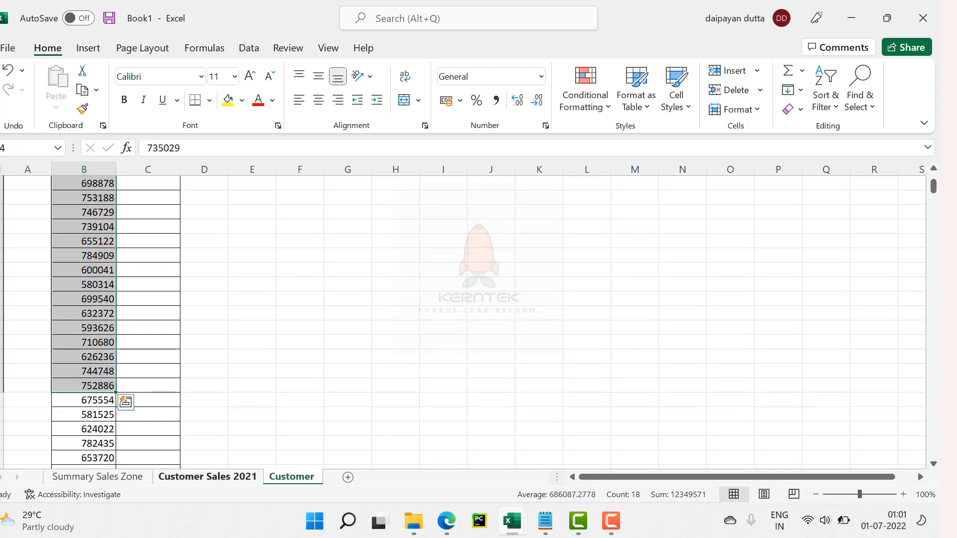
click(208, 477)
drag(56, 214, 231, 282)
click(230, 374)
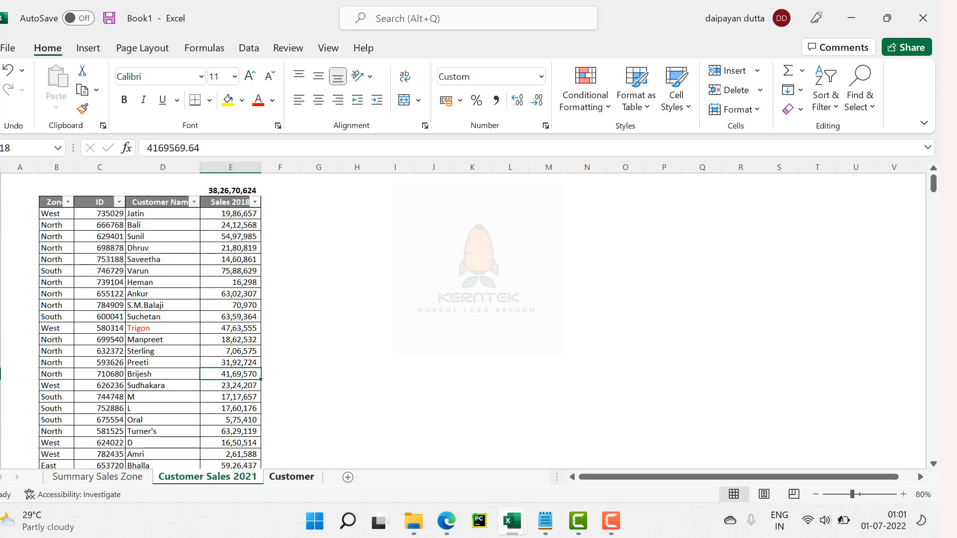
click(292, 477)
scroll(463, 321, up, 2)
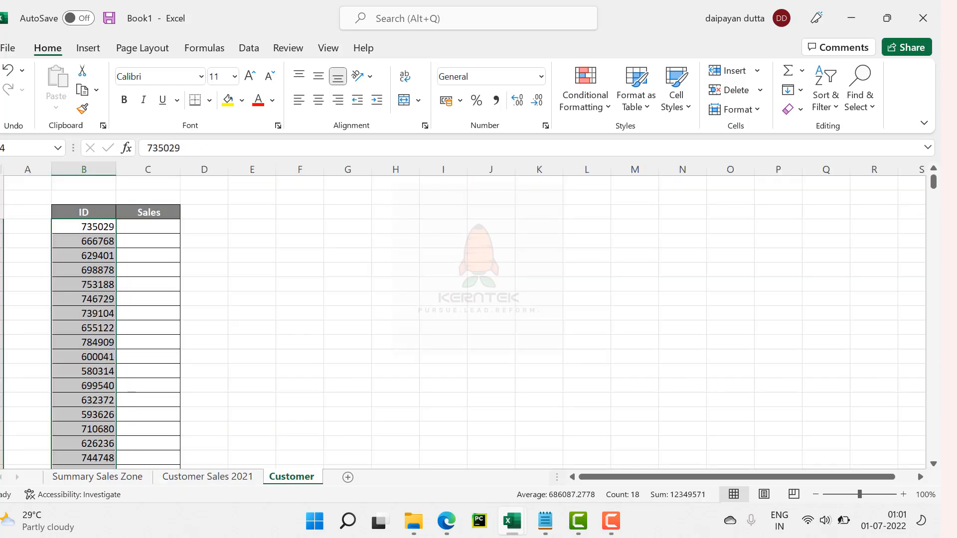
Start an INDEX formula in C4 of the Customer sheet, using the whole column E of Customer Sales 2021 as the array.
click(148, 226)
text(=)
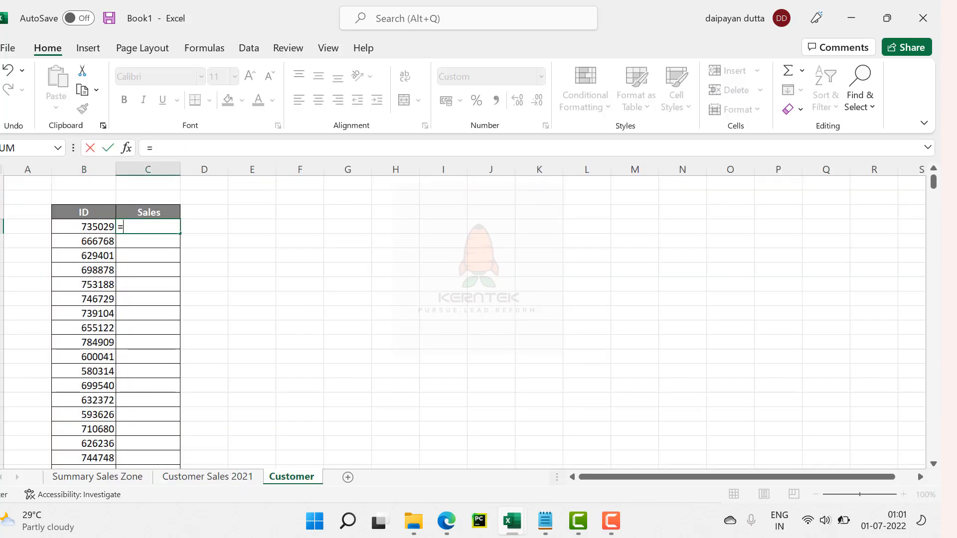
text(ind)
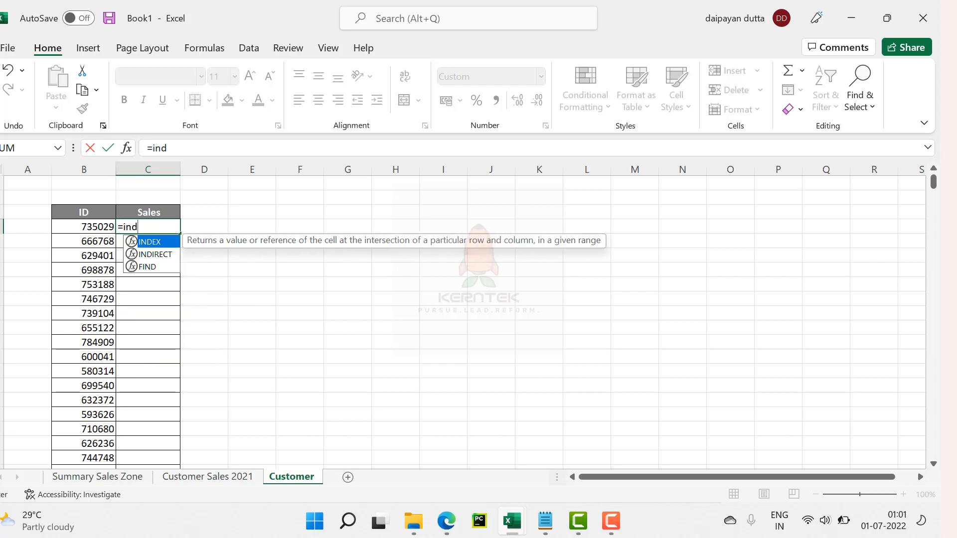
key(Tab)
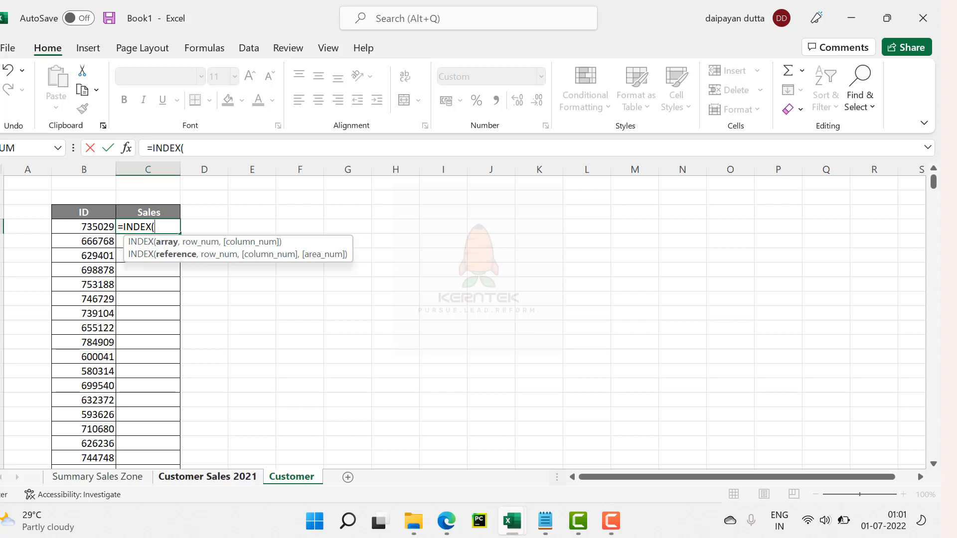
click(207, 477)
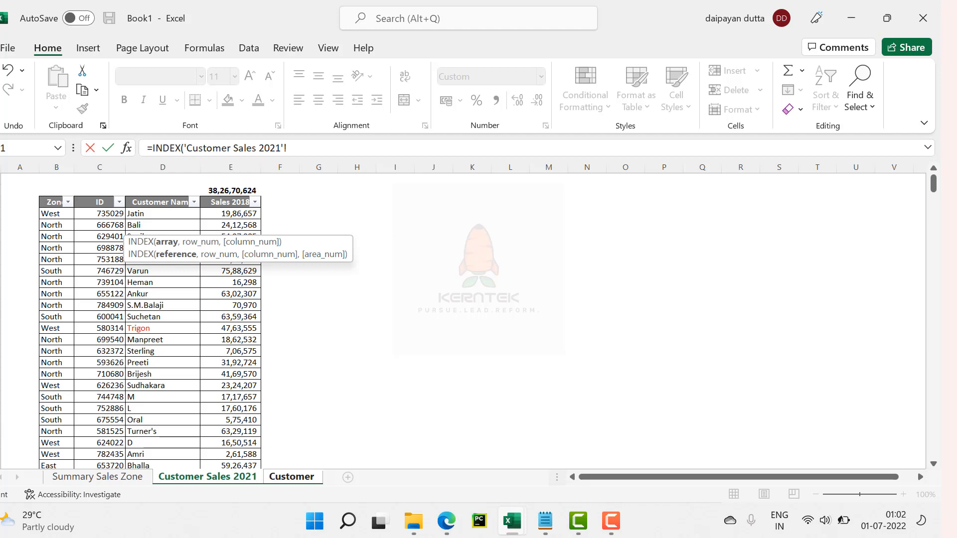
click(230, 214)
key(ctrl+shift+Down)
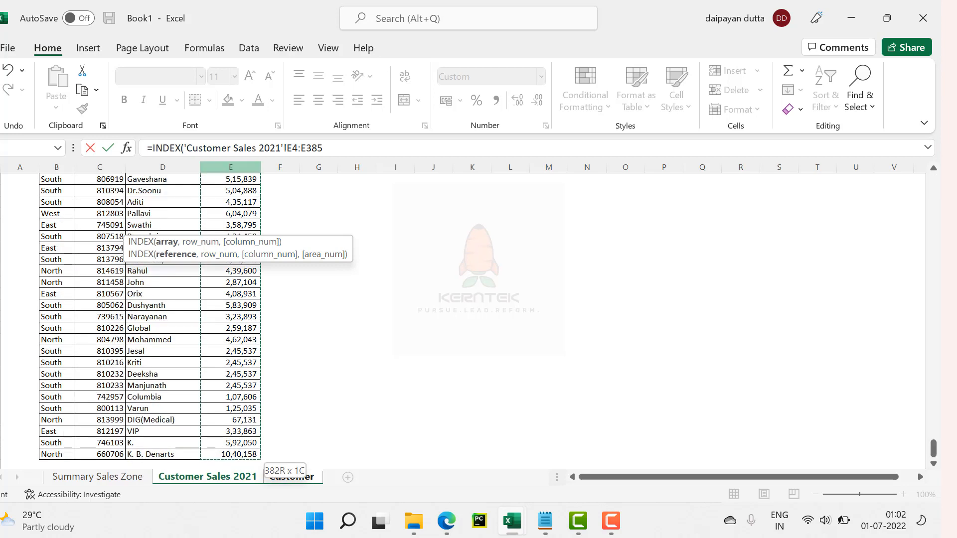
key(ctrl+space)
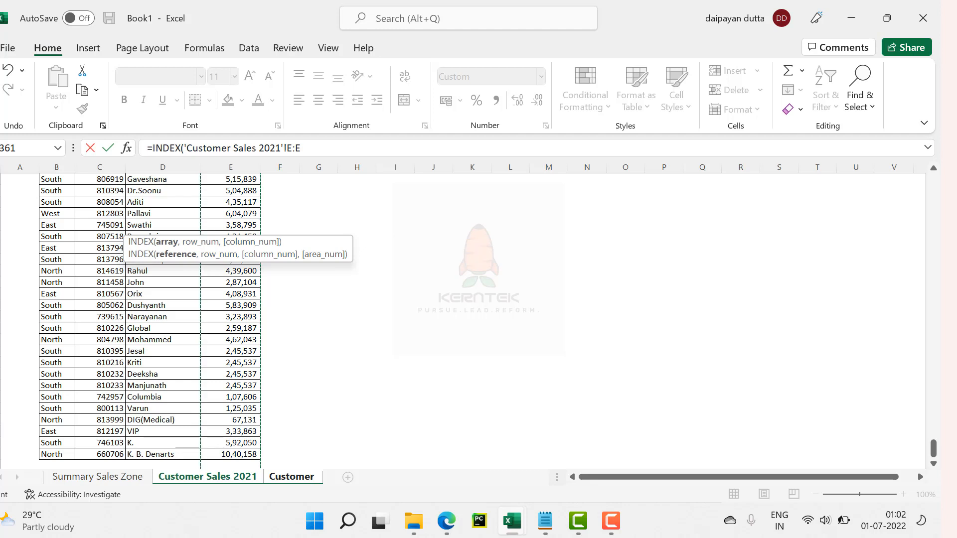
click(301, 148)
text(,)
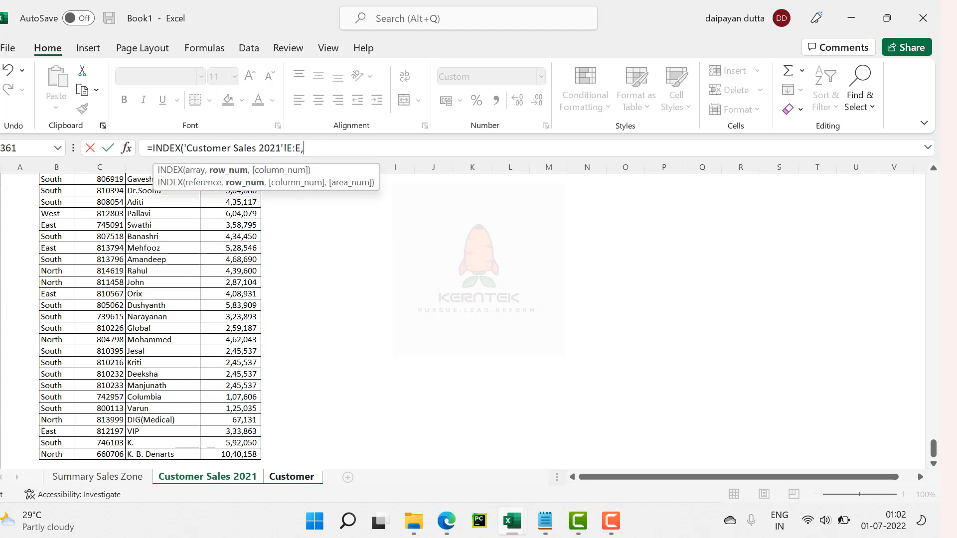
Nest a MATCH function as the INDEX row number, with ID cell B4 on the Customer sheet as the lookup value.
text(mat)
key(Tab)
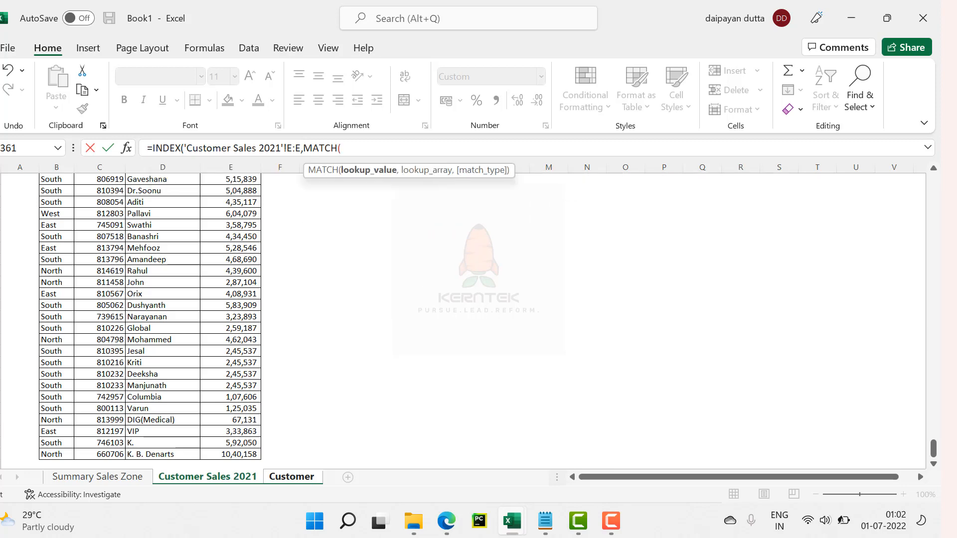
key(ctrl+Page_Down)
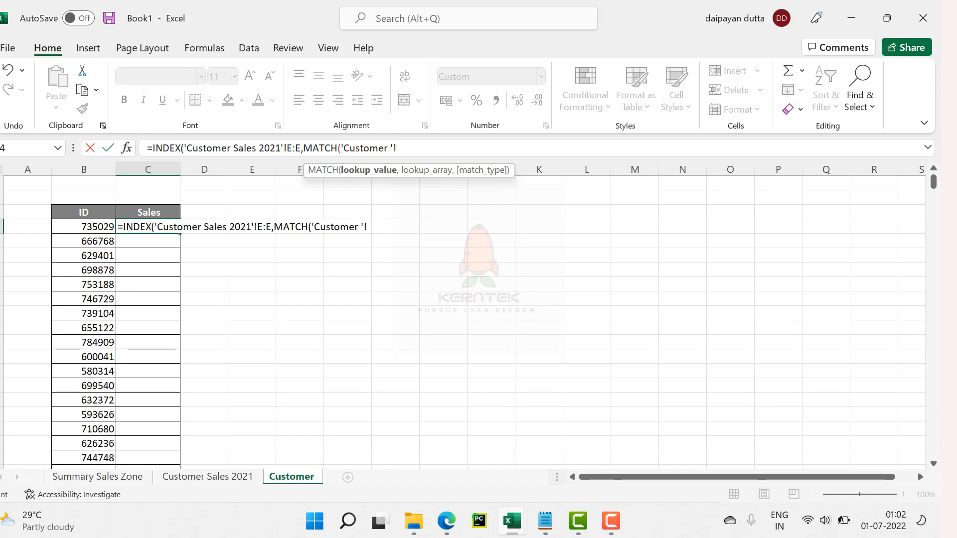
click(84, 226)
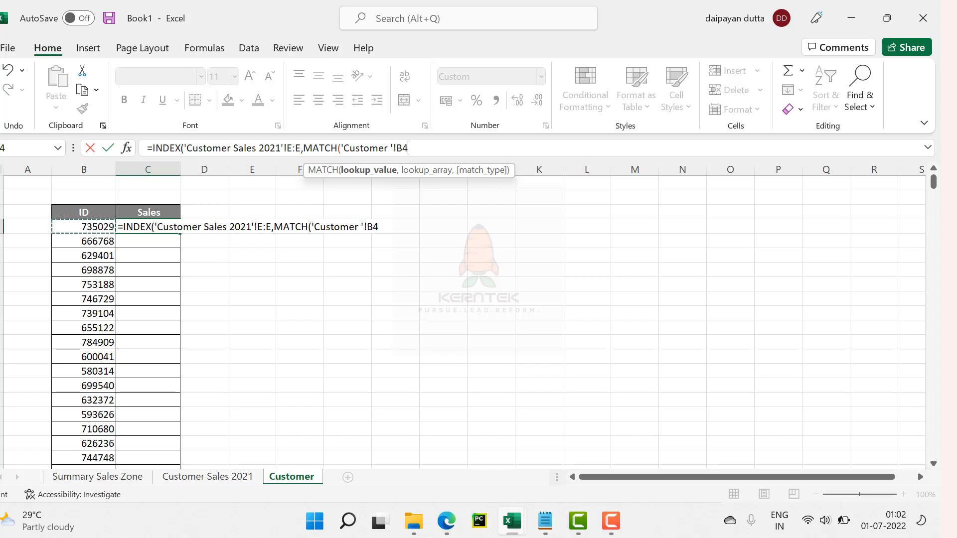
text(,)
Set MATCH's lookup array to the whole column C of Customer Sales 2021 with match type 0, and complete the INDEX formula.
click(207, 476)
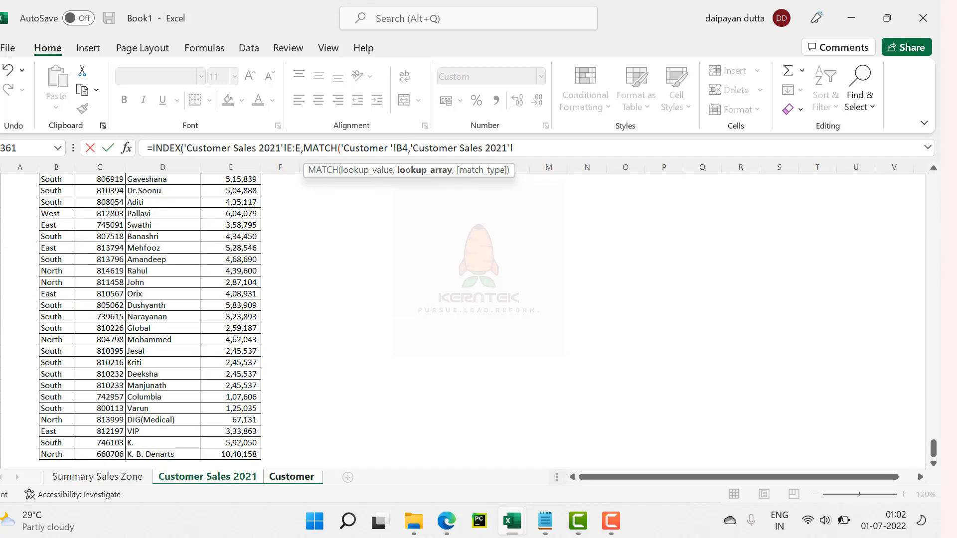
drag(933, 452, 933, 183)
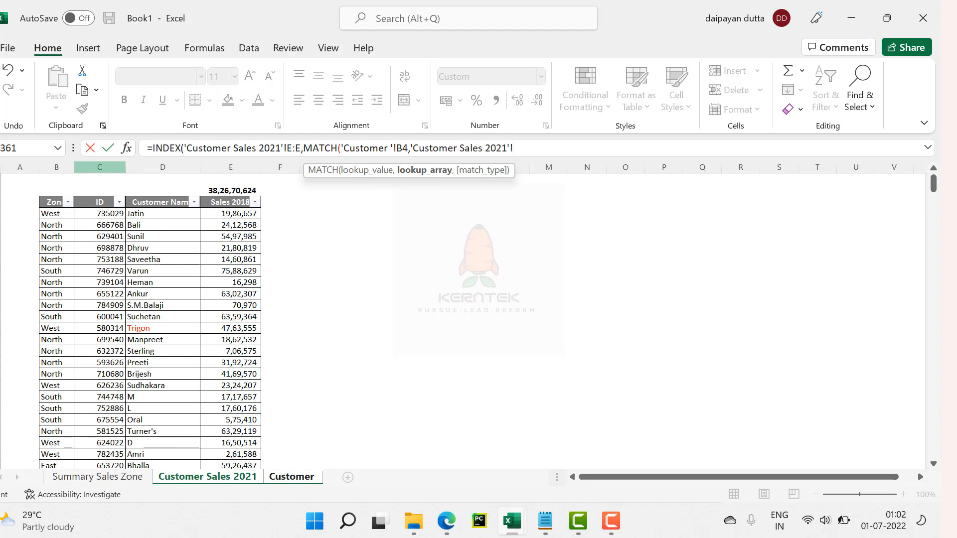
click(100, 167)
click(529, 148)
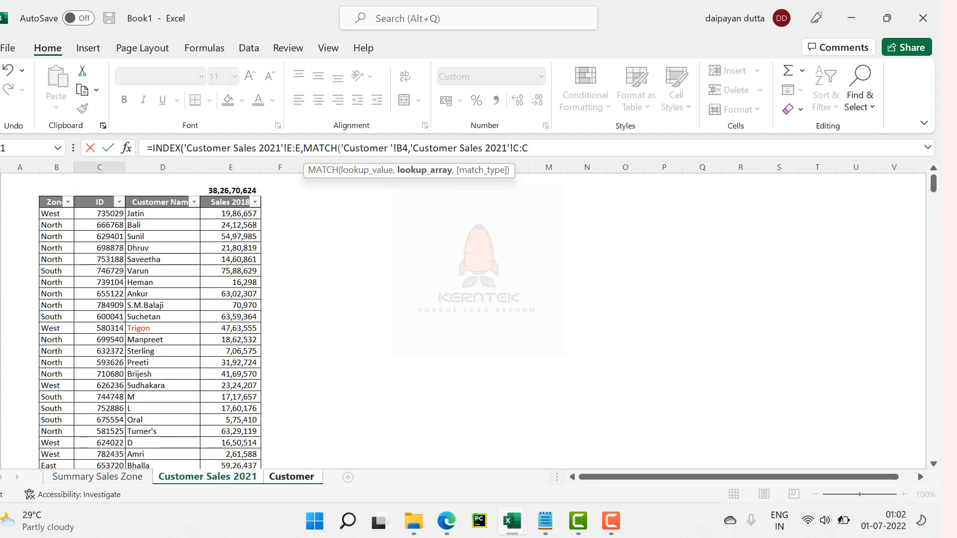
text(,)
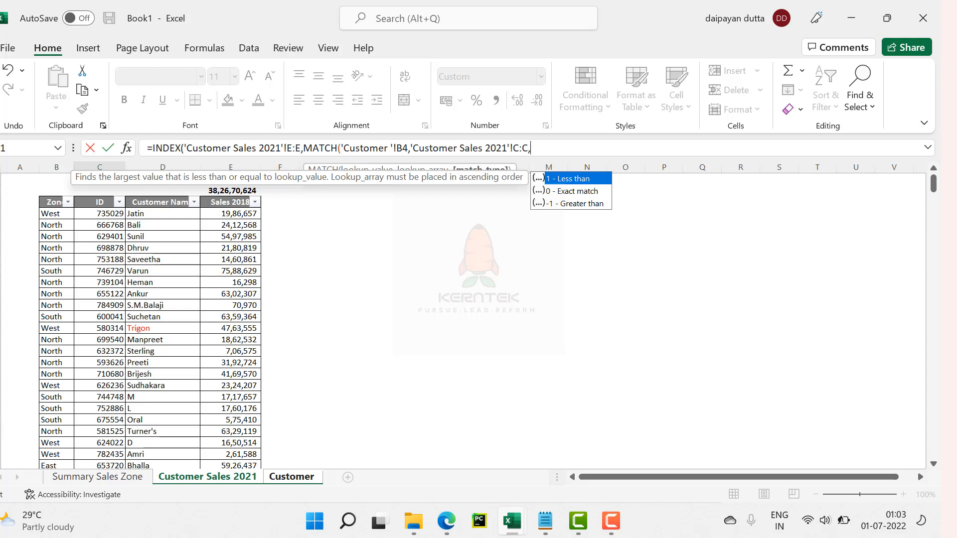
text(0))
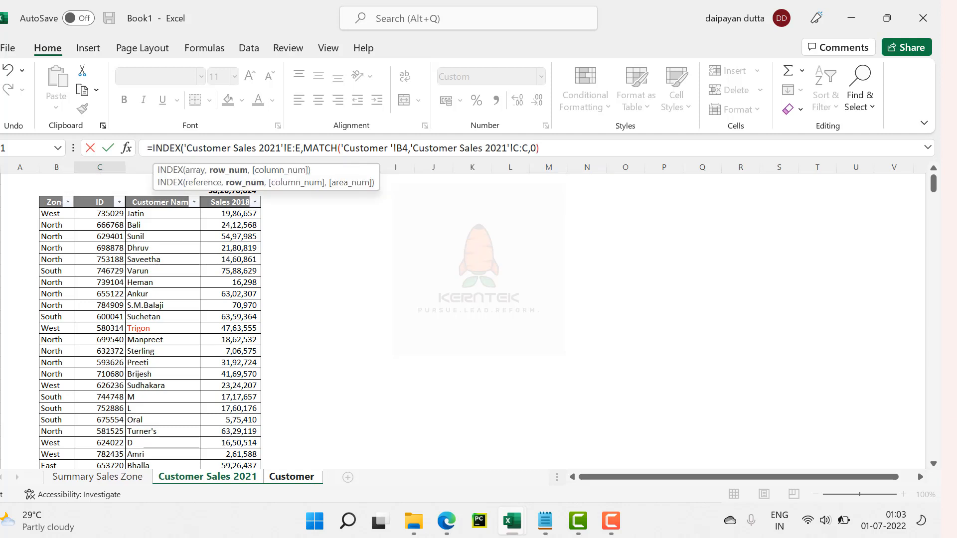
text(,)
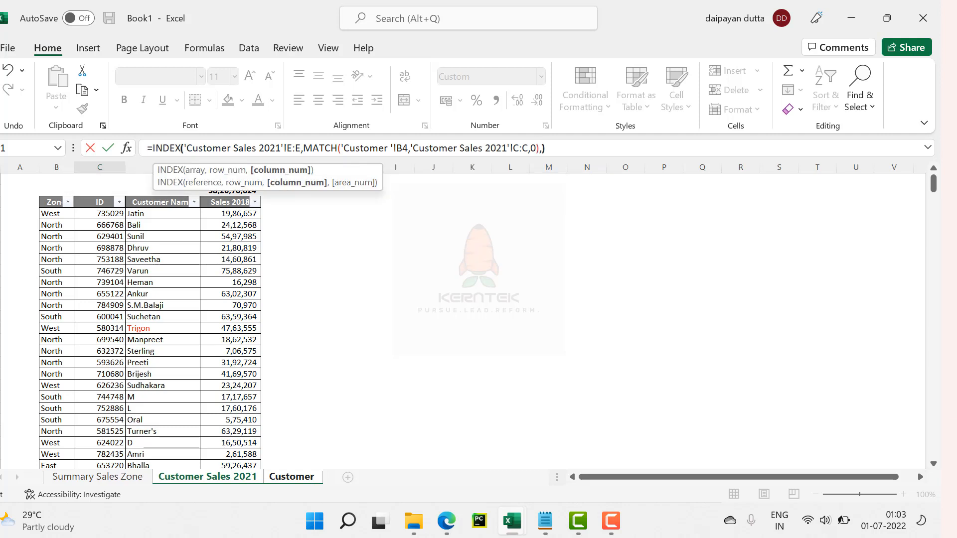
key(BackSpace)
key(BackSpace)
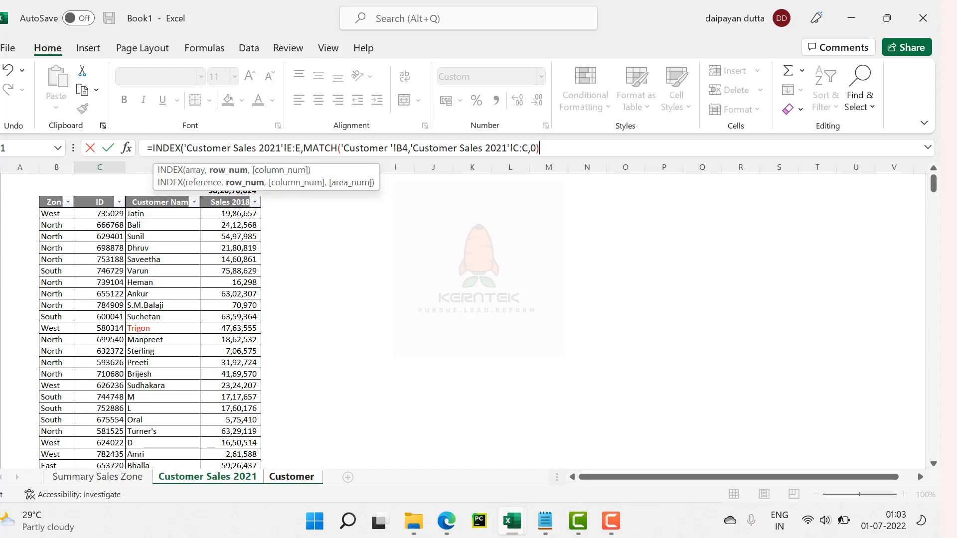
text())
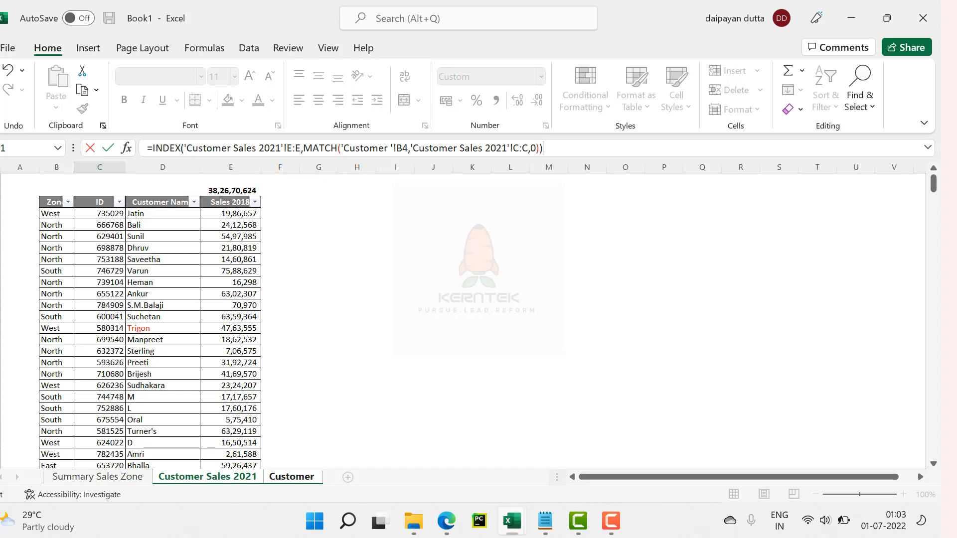
key(Return)
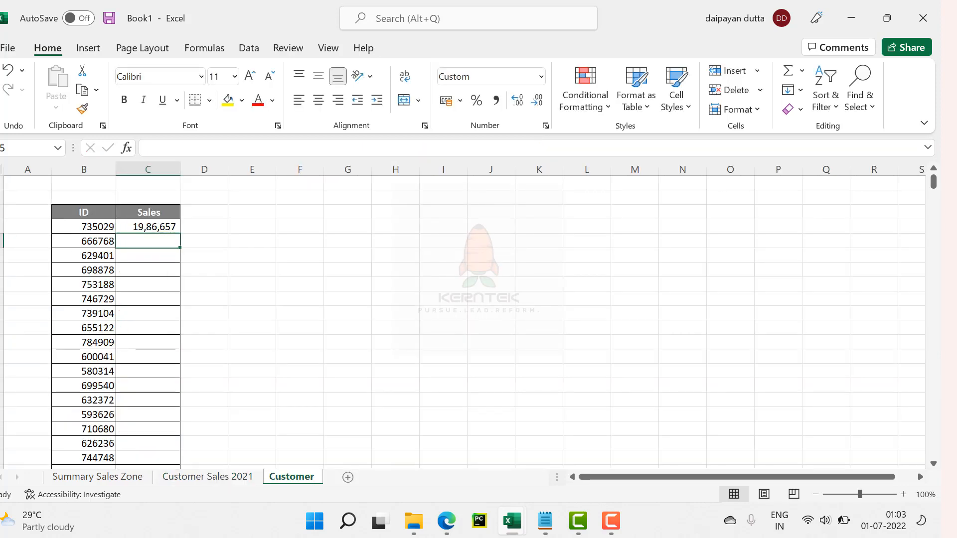
Fill the INDEX-MATCH formula from C4 down the Sales column for every ID in the list.
click(148, 226)
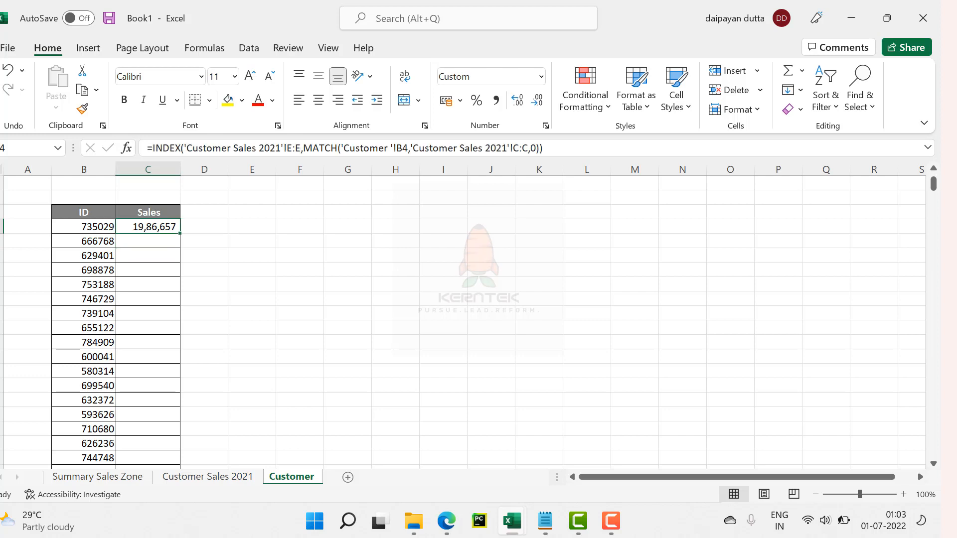
scroll(449, 319, down, 4)
scroll(449, 319, up, 4)
double_click(180, 233)
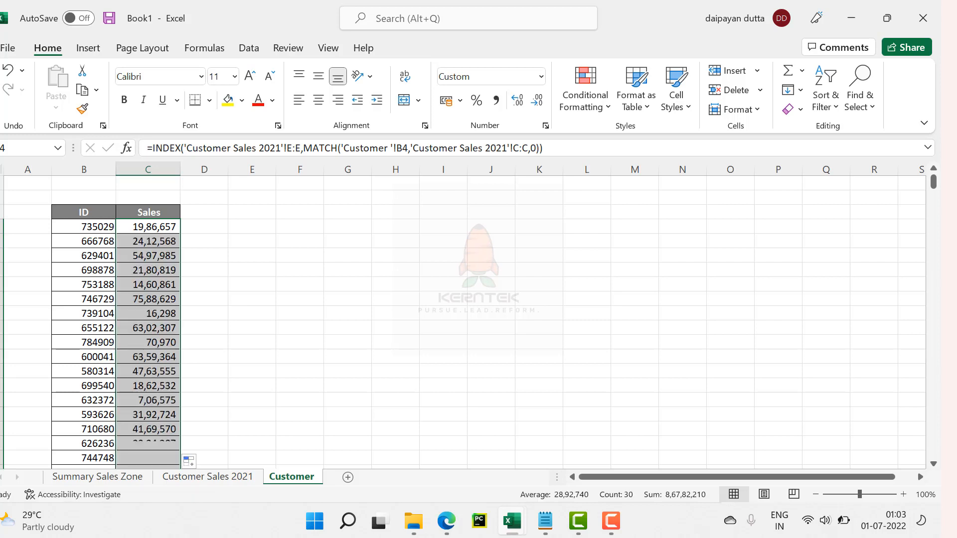
scroll(180, 233, down, 5)
scroll(147, 319, down, 2)
scroll(148, 318, up, 6)
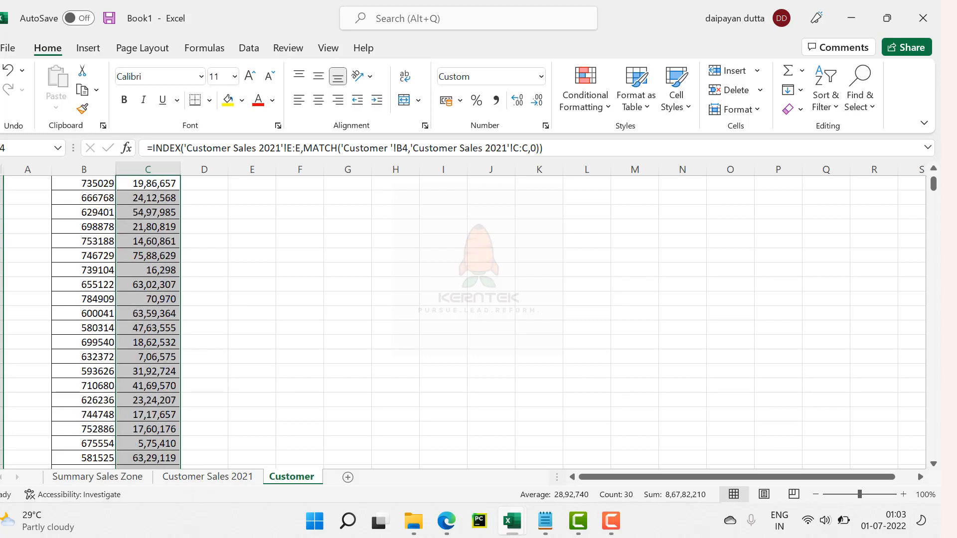
scroll(147, 319, up, 1)
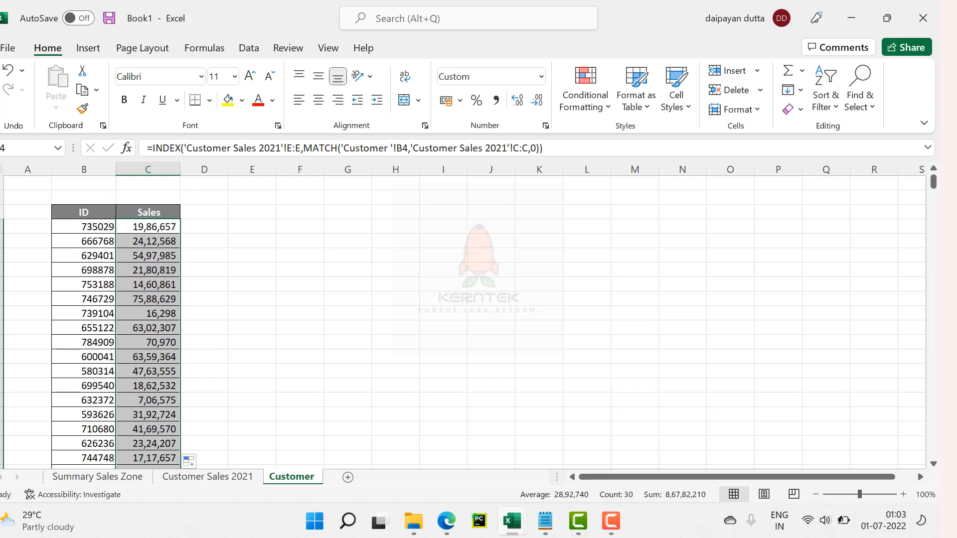
scroll(148, 319, down, 1)
scroll(148, 319, up, 1)
Compare the INDEX-MATCH formulas in the Customer sheet's Sales column with the ID and Sales 2018 columns on Customer Sales 2021.
click(148, 256)
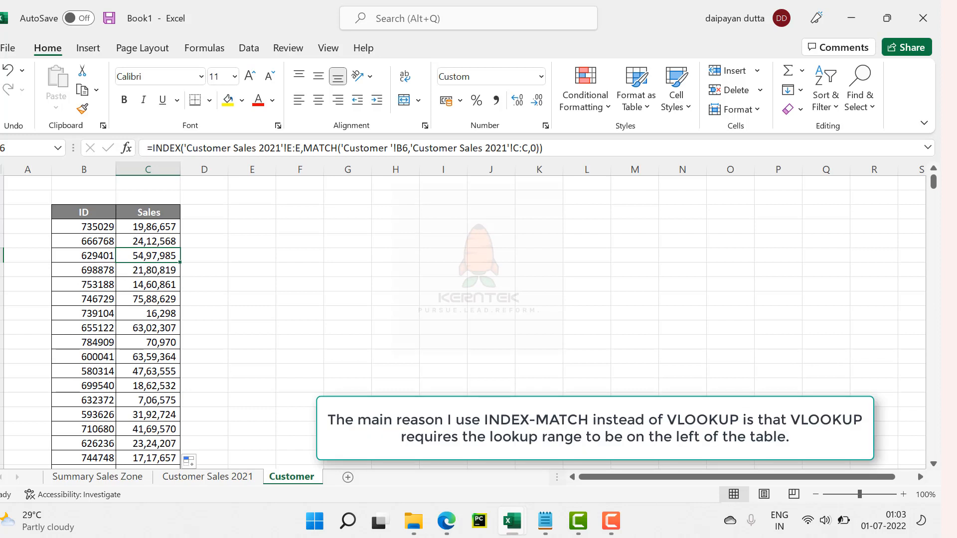
key(ctrl+Page_Up)
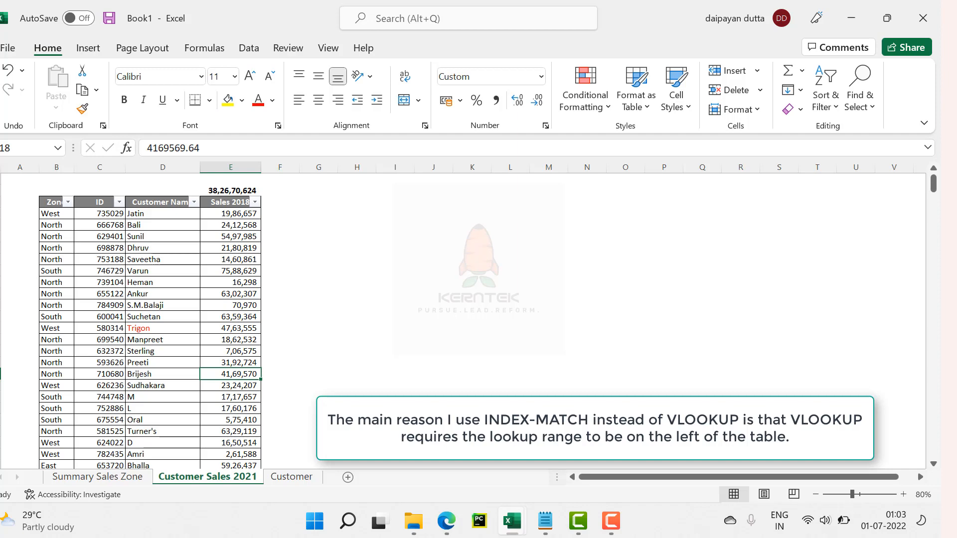
key(ctrl+Page_Down)
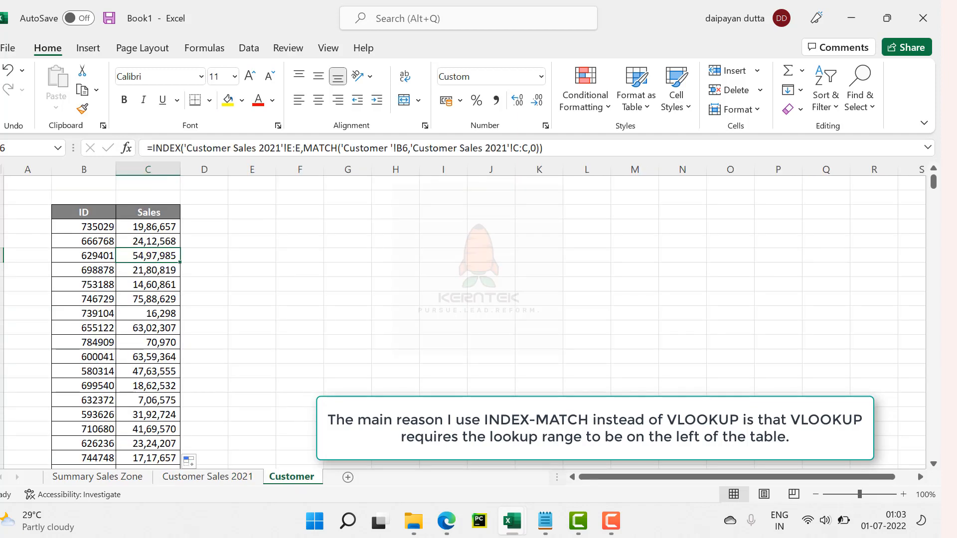
click(148, 226)
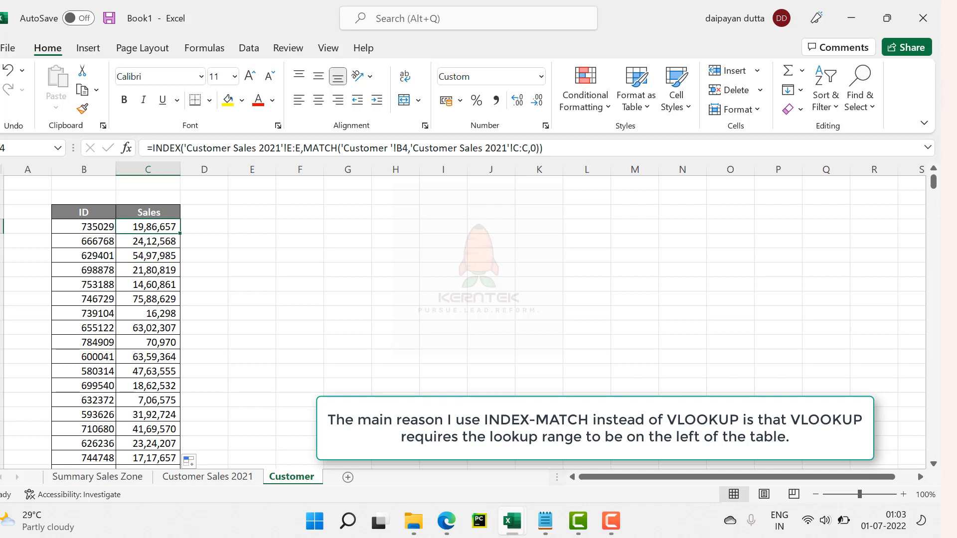
key(ctrl+Page_Up)
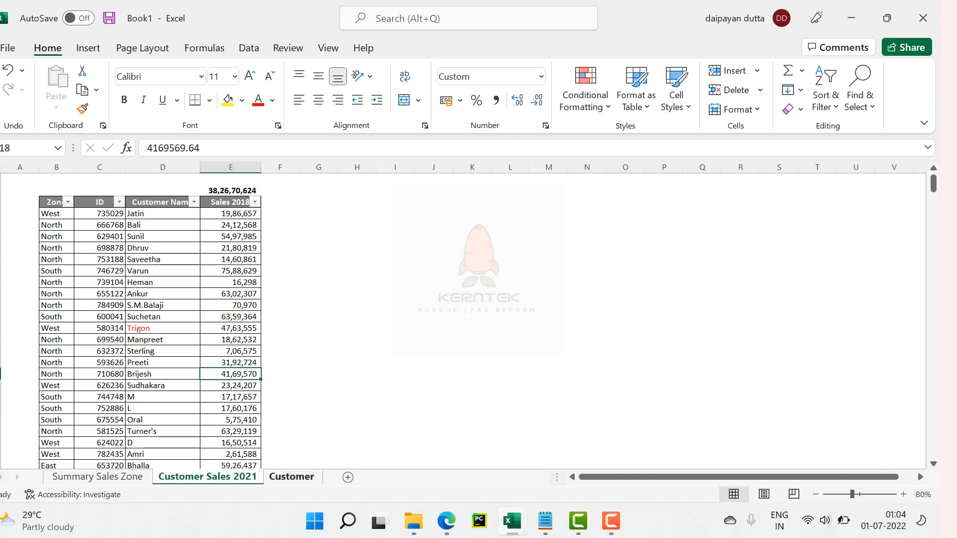
click(291, 477)
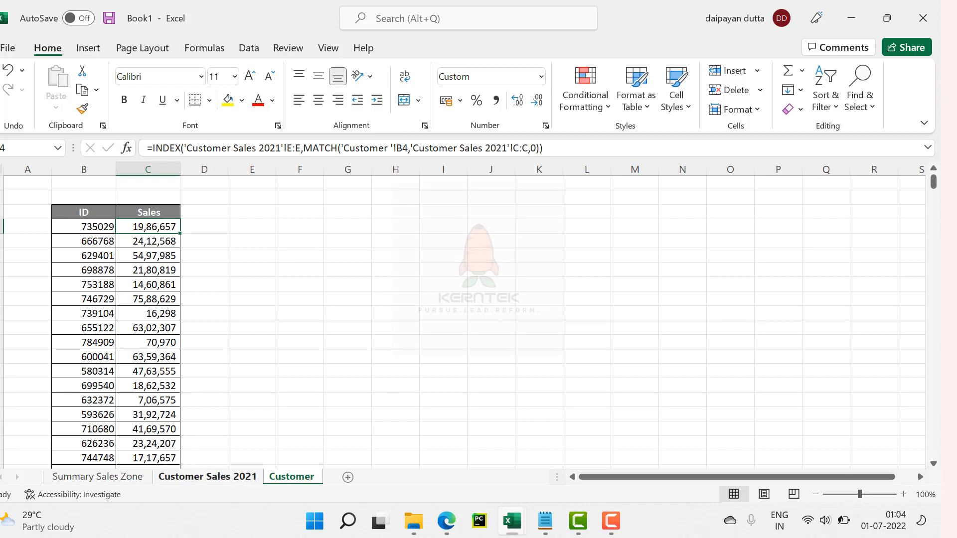
click(208, 477)
click(97, 476)
click(207, 476)
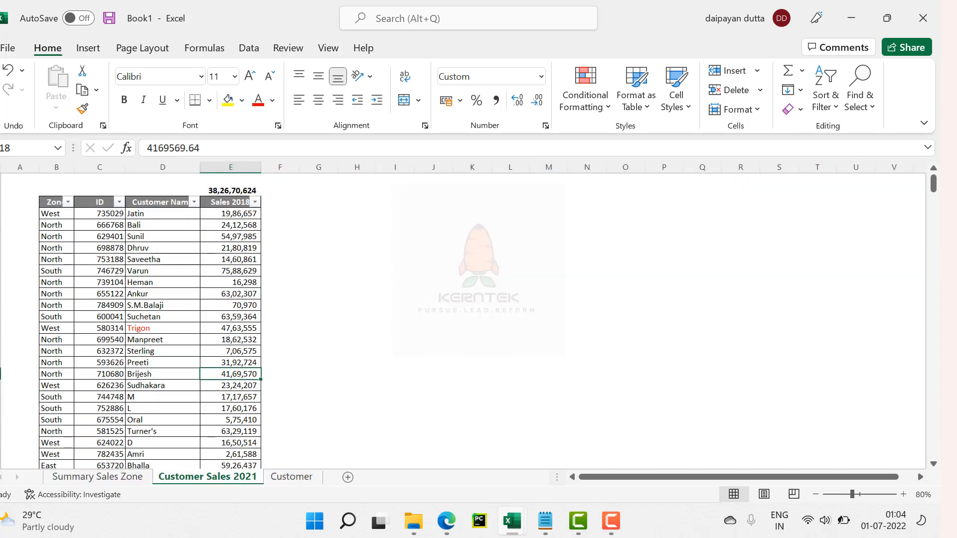
click(291, 477)
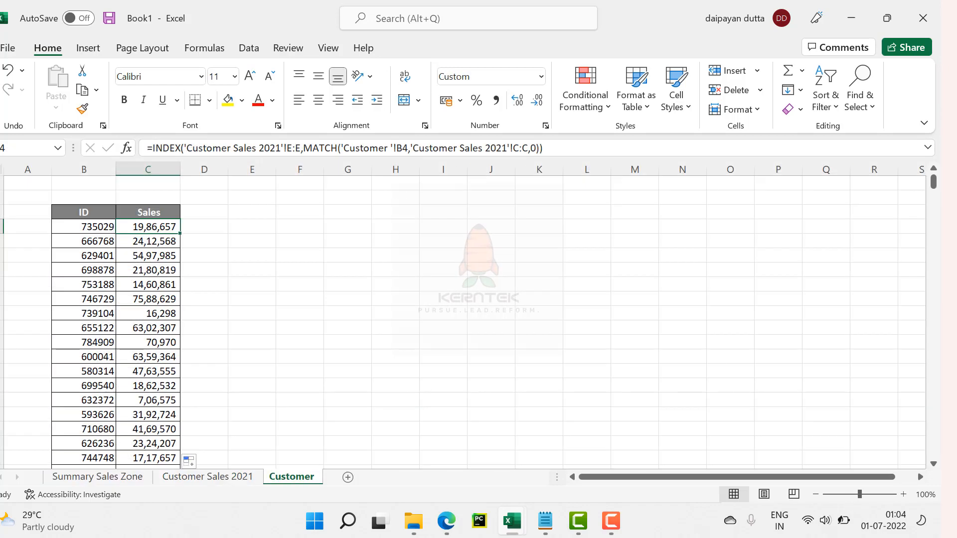